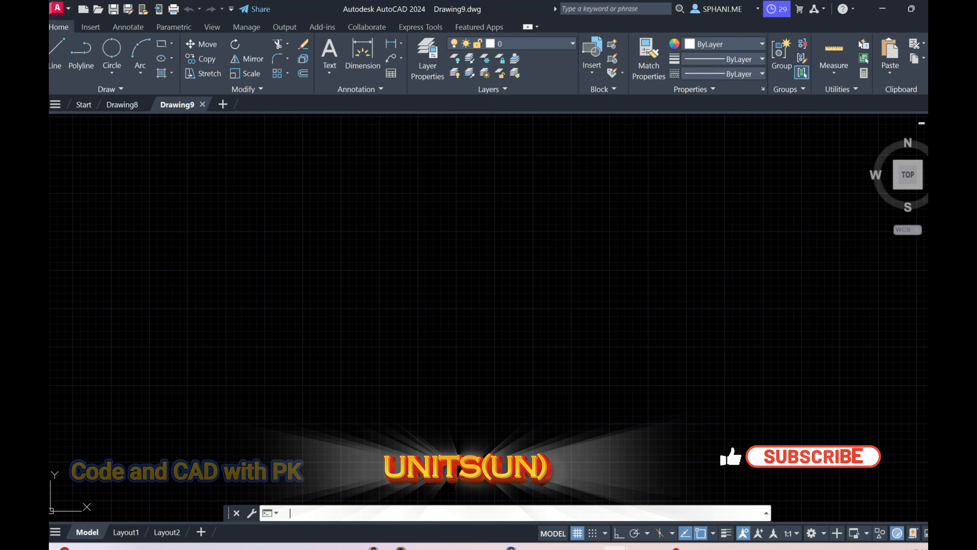
# - Review the drawing units and accept them with decimal lengths and millimetres as the insertion scale
pyautogui.write('UN')
pyautogui.press('Return')
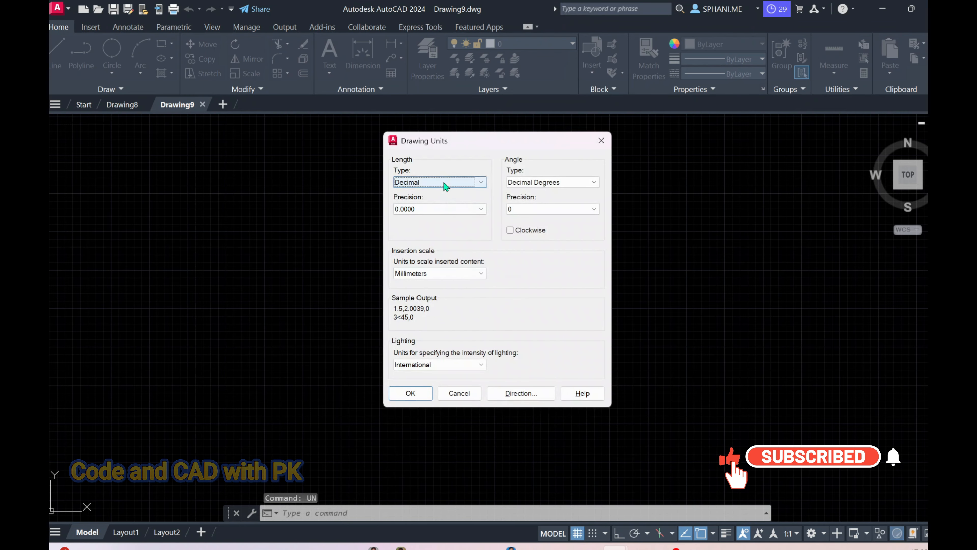
pyautogui.moveTo(421, 283)
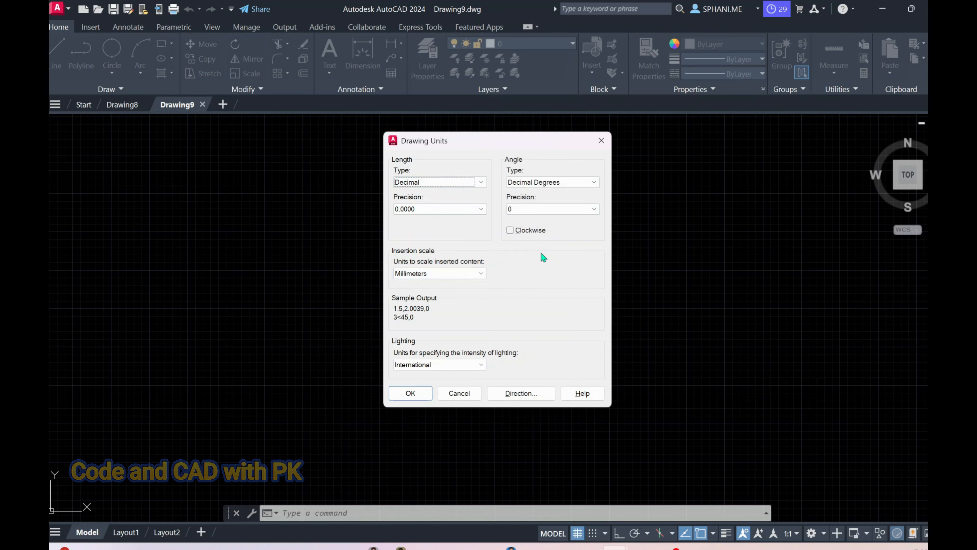
pyautogui.click(410, 392)
pyautogui.click(430, 310)
pyautogui.click(386, 351)
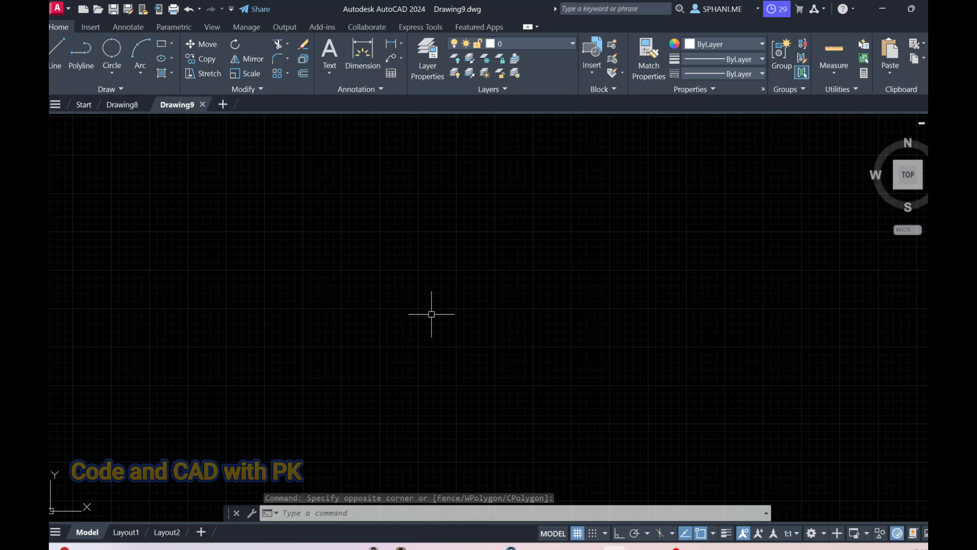
# - Turn the grid display off and, back in AutoCAD from the reference PDF, turn polar tracking on
pyautogui.write('grid')
pyautogui.press('Return')
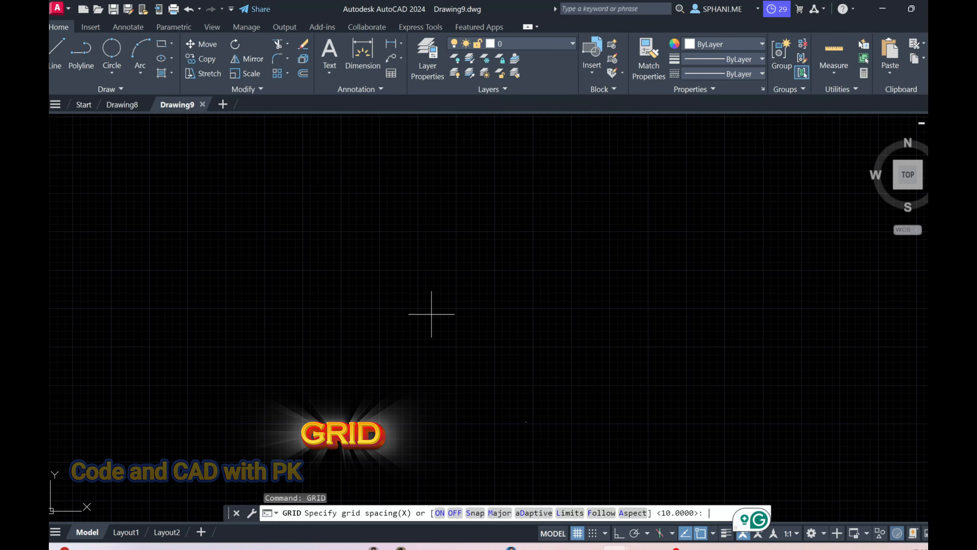
pyautogui.write('off')
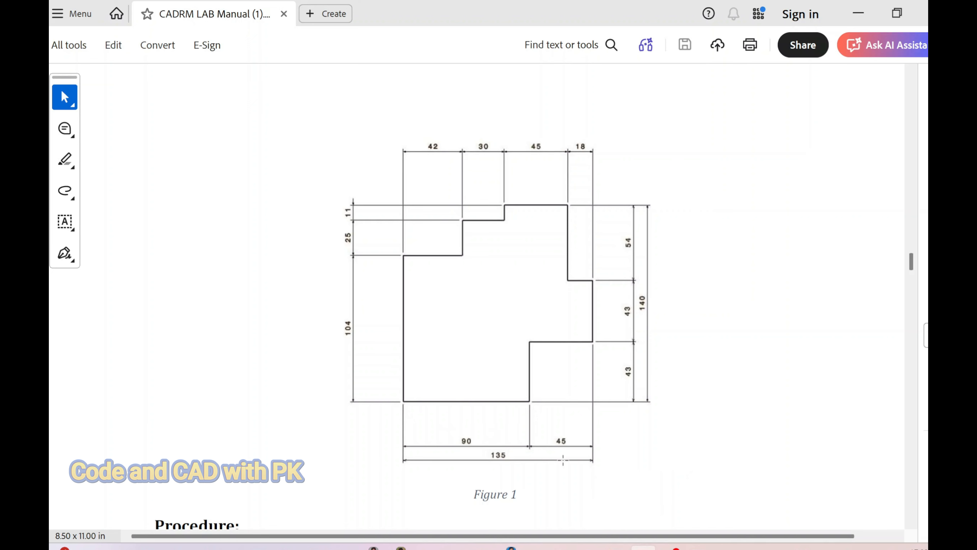
pyautogui.click(615, 548)
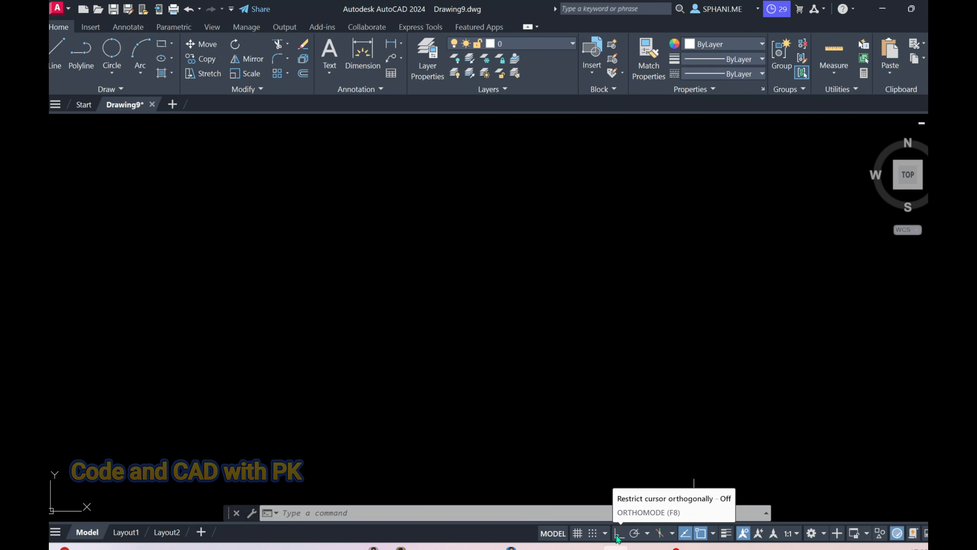
pyautogui.click(636, 535)
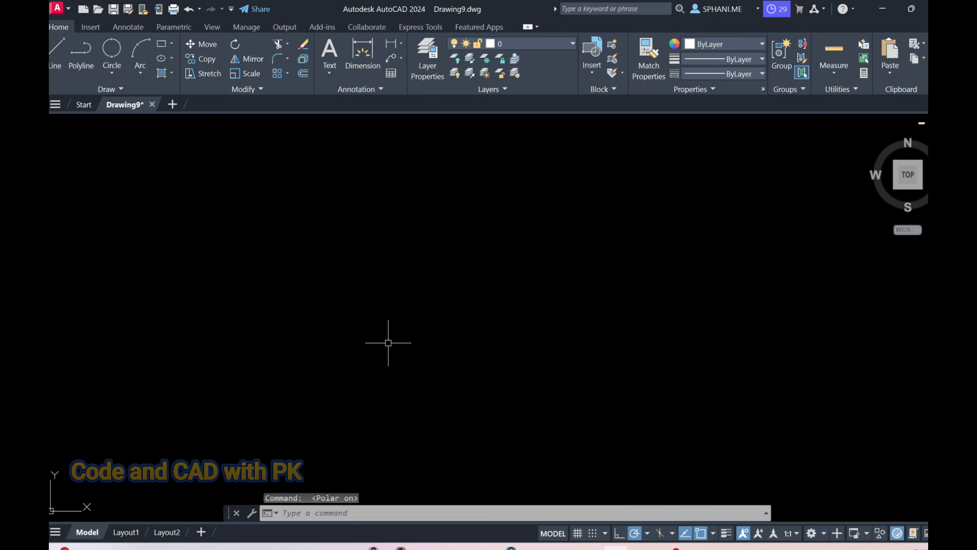
# - Draw a 90 mm horizontal line to the right as the outline's bottom edge, checking its length in the CADRM LAB Manual PDF
pyautogui.write('l')
pyautogui.press('Return')
pyautogui.click(296, 348)
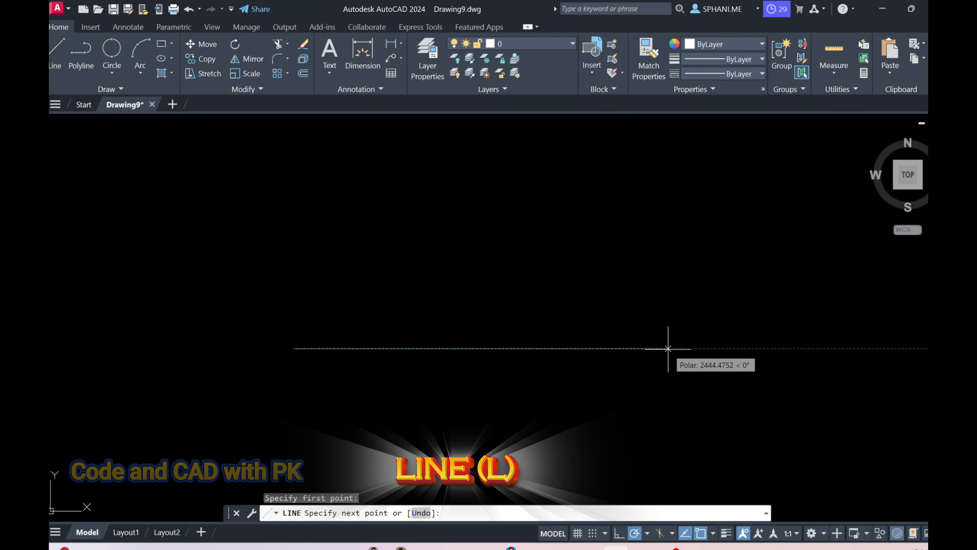
pyautogui.click(644, 548)
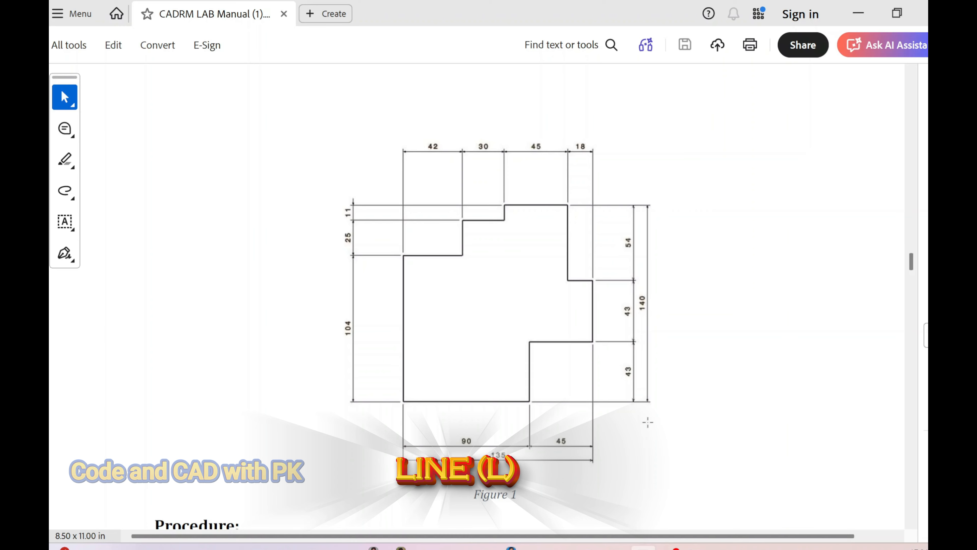
pyautogui.click(615, 547)
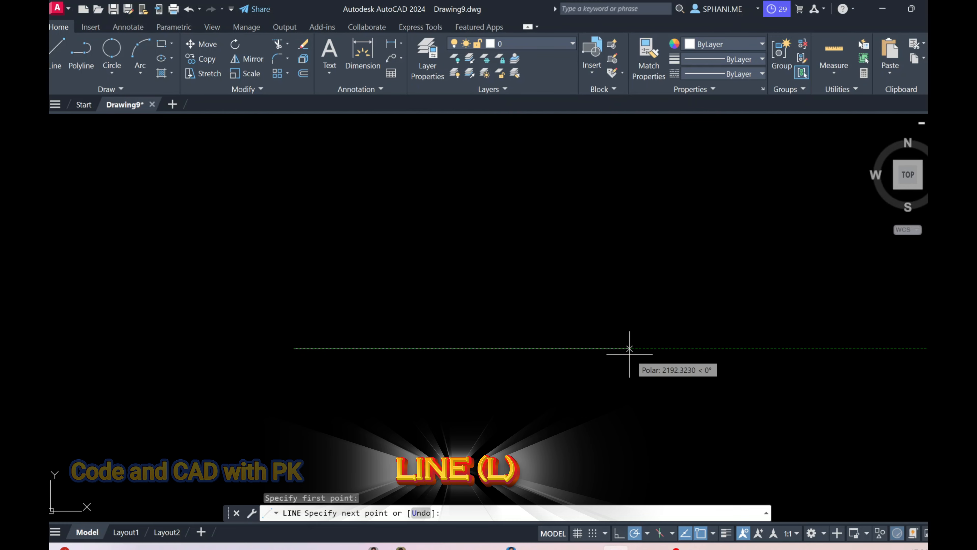
pyautogui.write('90')
pyautogui.press('Return')
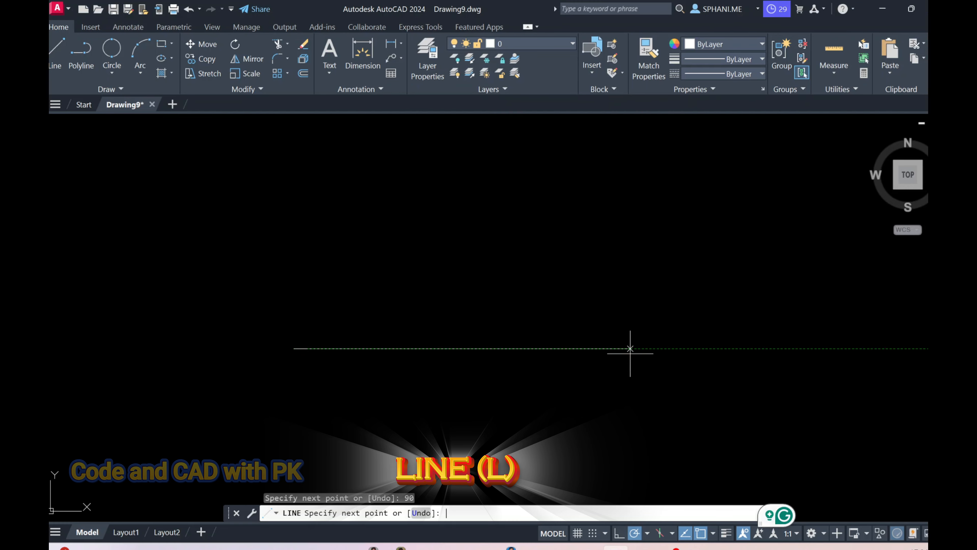
pyautogui.press('Escape')
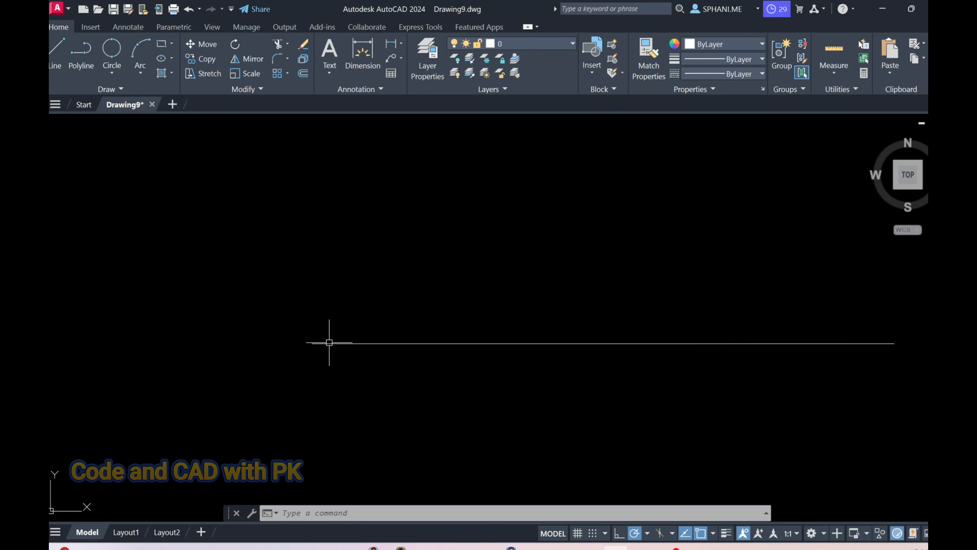
pyautogui.scroll(1, 329, 342)
pyautogui.scroll(-2, 330, 343)
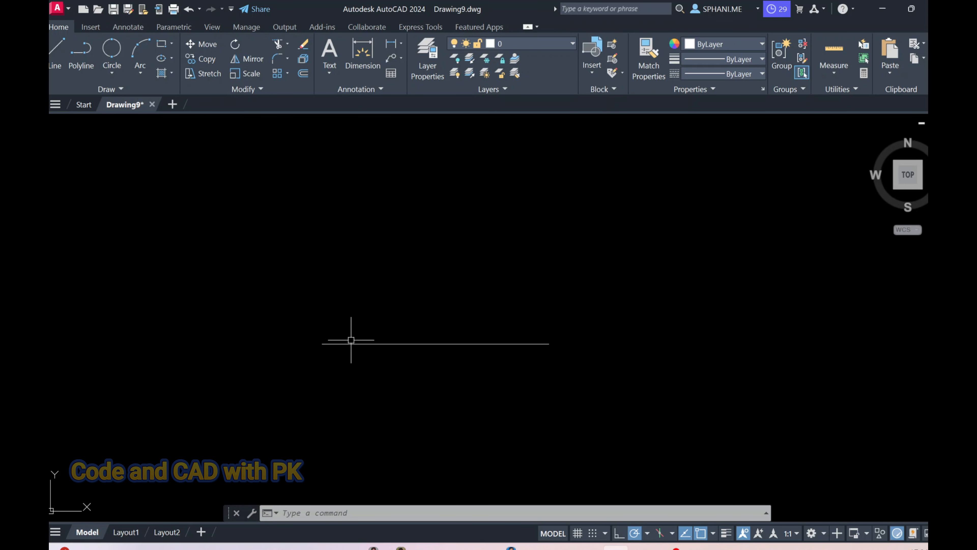
pyautogui.moveTo(417, 364); pyautogui.dragTo(415, 242, button='middle')
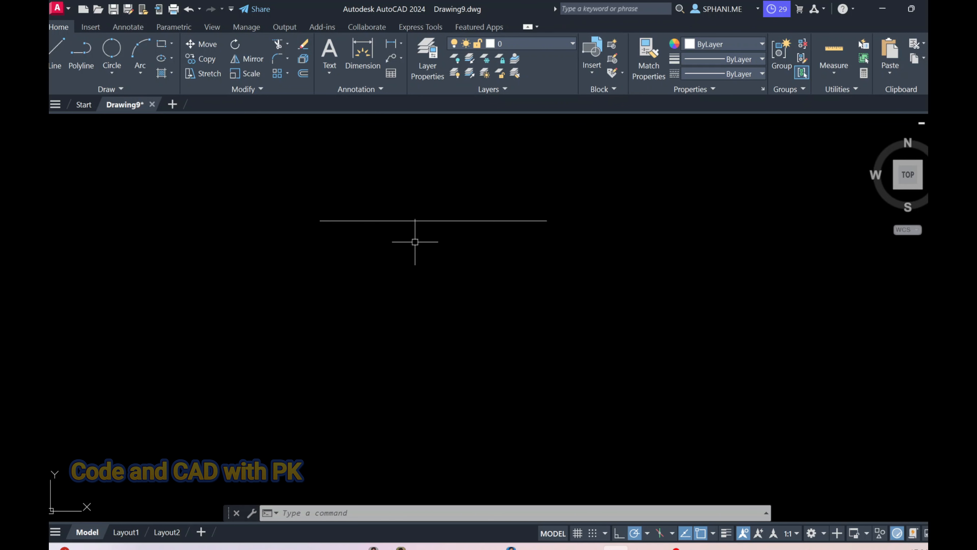
pyautogui.moveTo(408, 284); pyautogui.dragTo(434, 287, button='middle')
pyautogui.scroll(-10, 434, 286)
pyautogui.scroll(5, 456, 304)
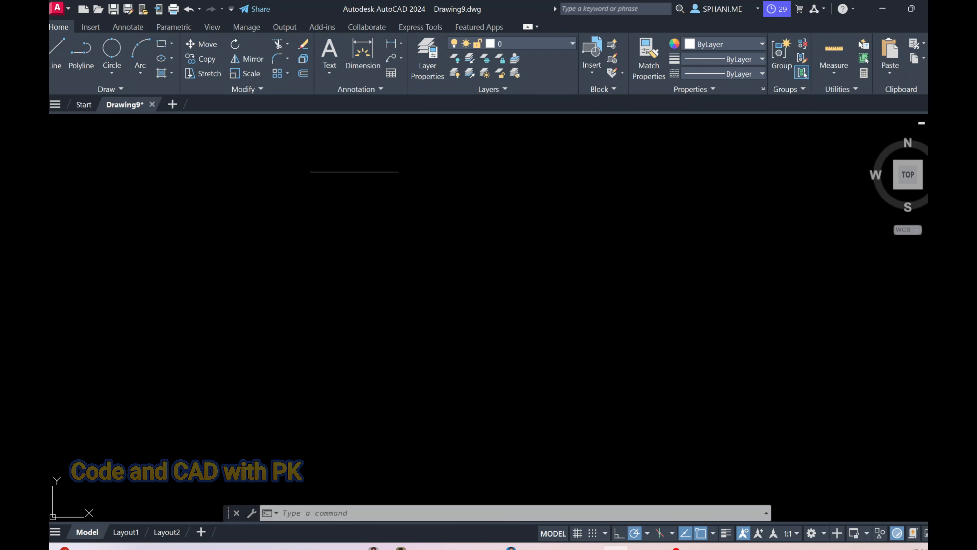
pyautogui.moveTo(393, 228); pyautogui.dragTo(424, 338, button='middle')
pyautogui.scroll(6, 423, 310)
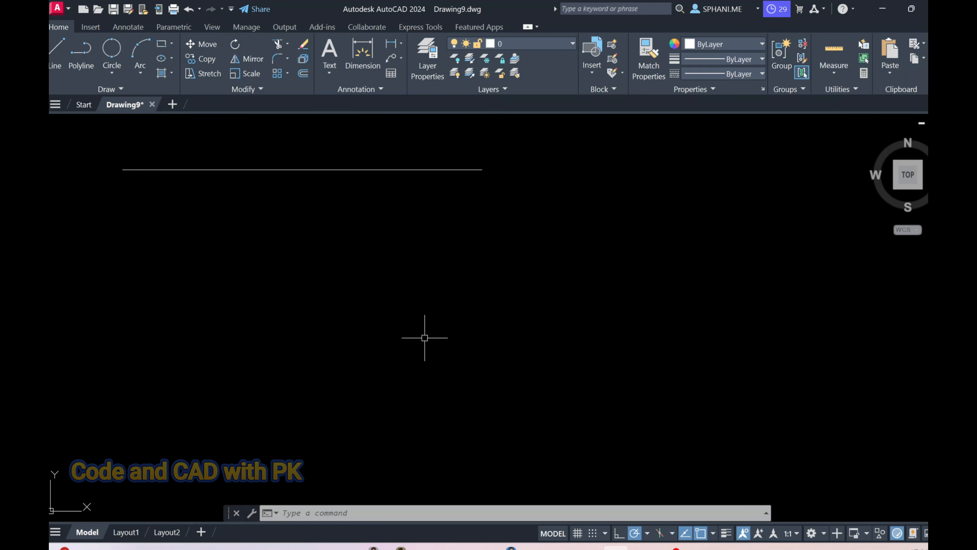
pyautogui.press('Escape')
pyautogui.write('x')
pyautogui.press('Return')
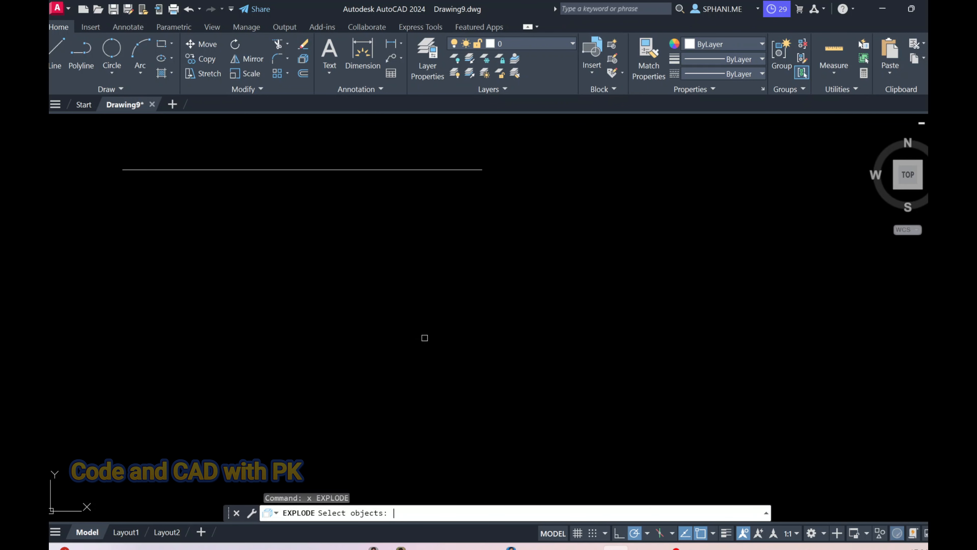
pyautogui.press('Escape')
# - Zoom the view to the drawing's extents and frame the horizontal line with free space around it
pyautogui.write('z')
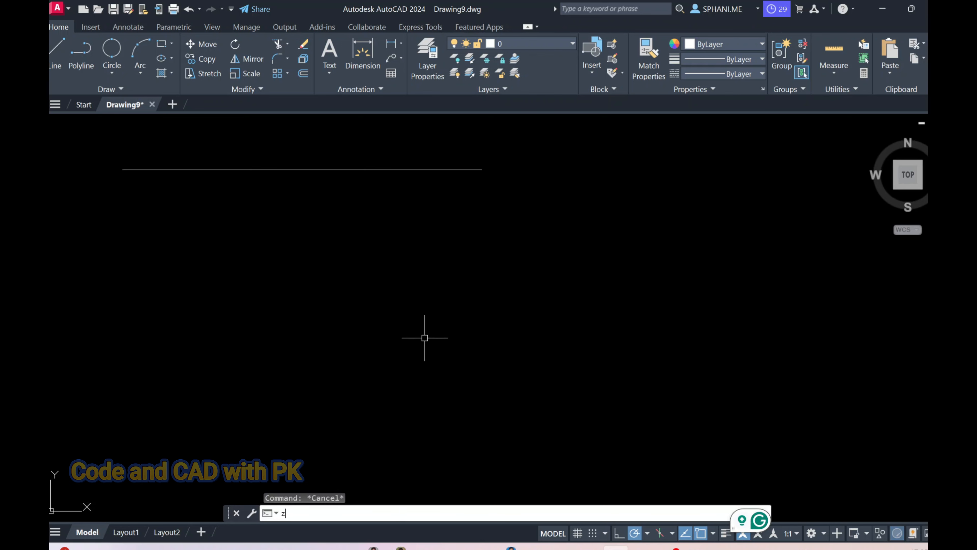
pyautogui.press('Return')
pyautogui.write('e')
pyautogui.press('Return')
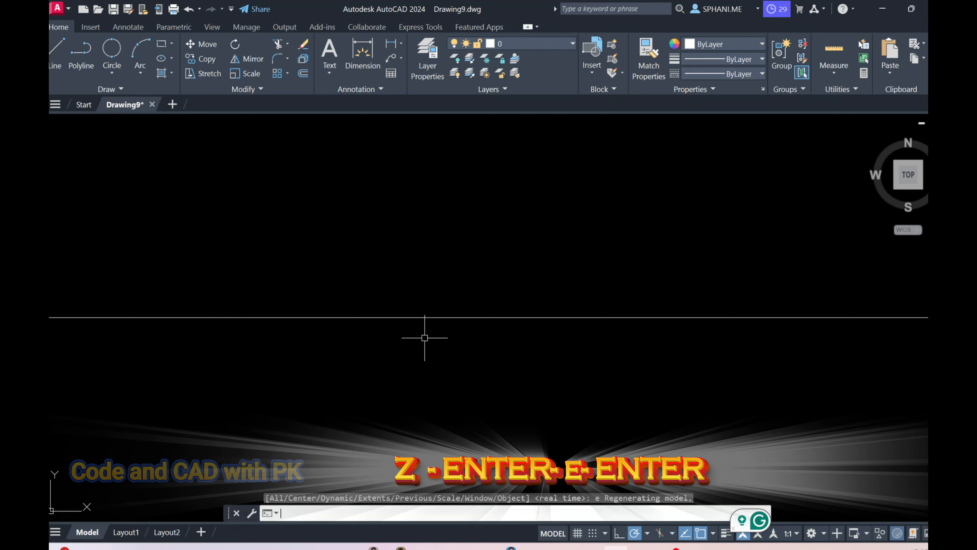
pyautogui.scroll(-5, 440, 334)
pyautogui.moveTo(519, 336); pyautogui.dragTo(509, 367, button='middle')
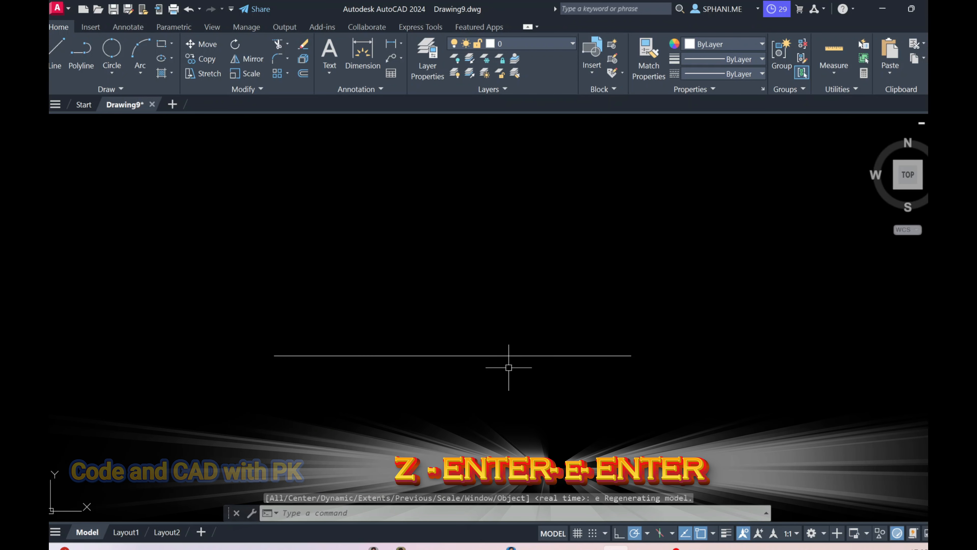
# - Check the figure in the reference PDF and draw a 43 mm vertical line upward from the bottom edge's right end
pyautogui.click(645, 548)
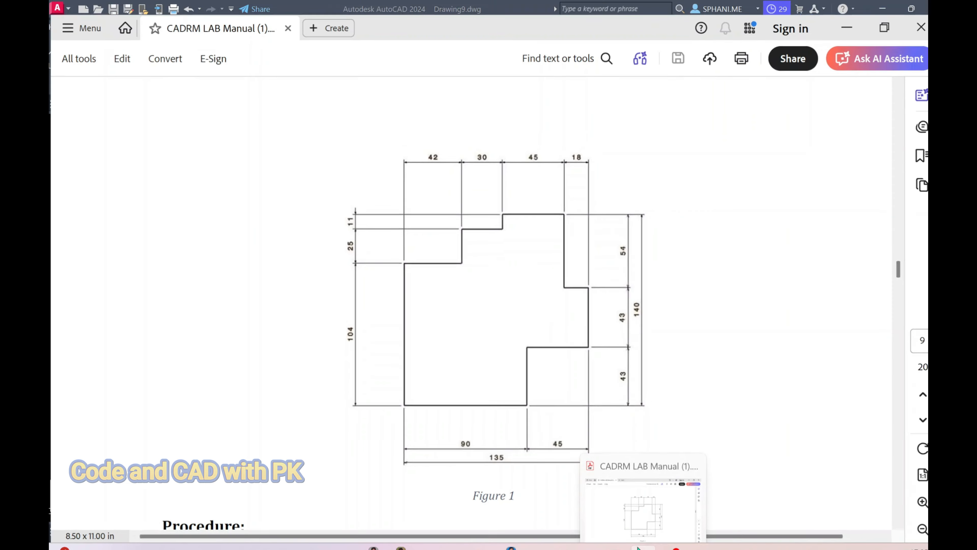
pyautogui.click(643, 547)
pyautogui.write('l')
pyautogui.press('Return')
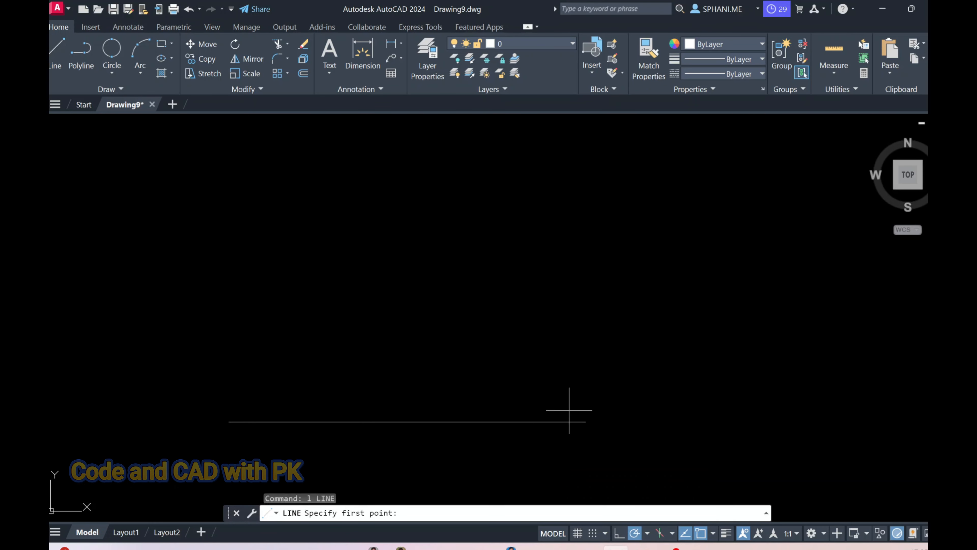
pyautogui.click(585, 421)
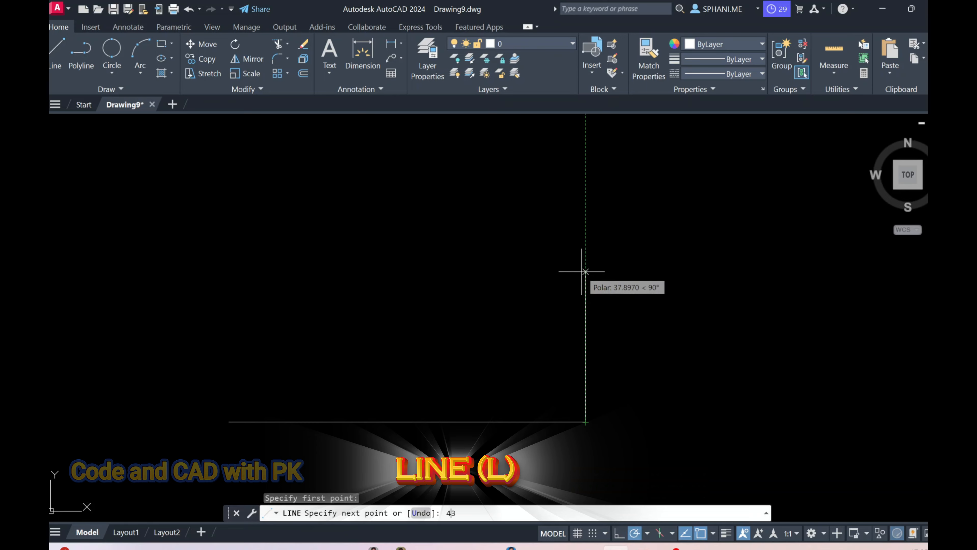
pyautogui.write('43')
pyautogui.press('Return')
pyautogui.moveTo(718, 241); pyautogui.dragTo(667, 262, button='middle')
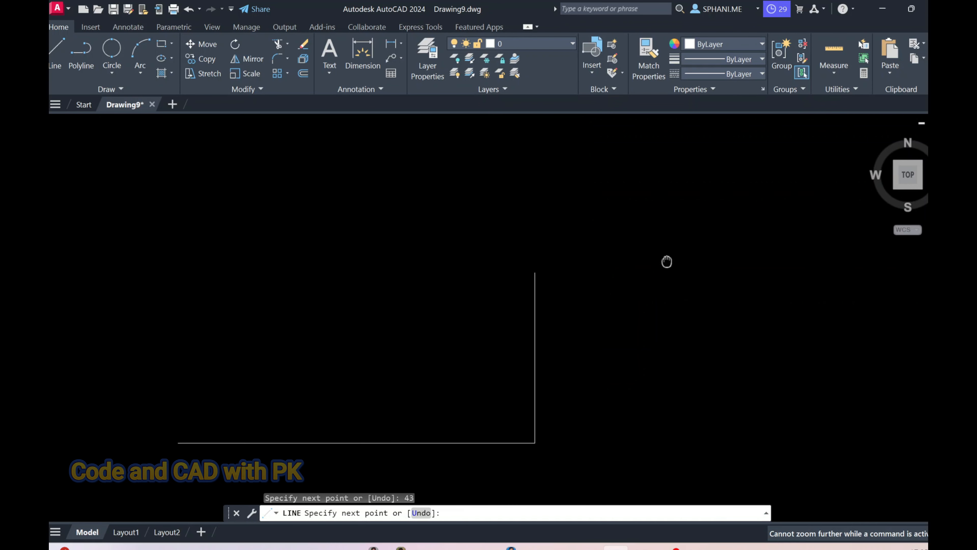
pyautogui.press('Escape')
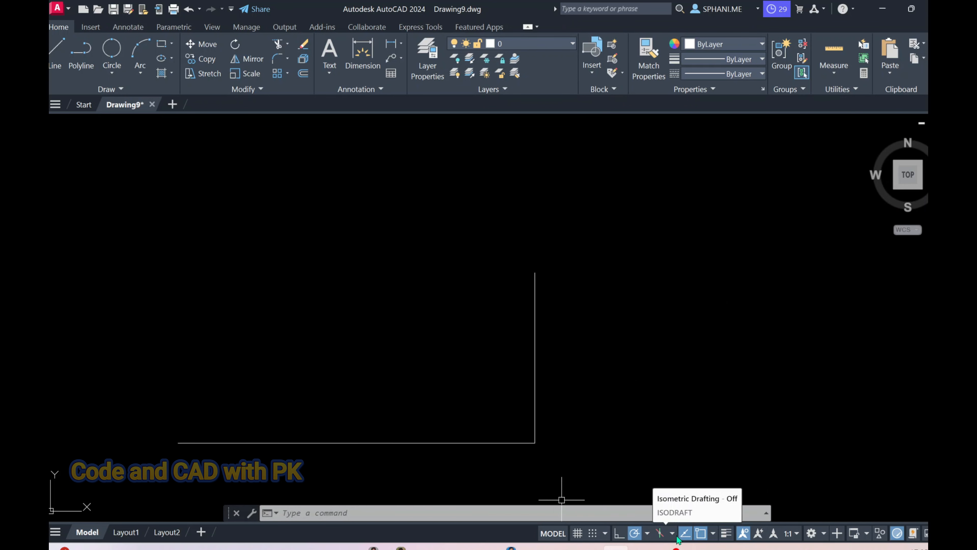
# - Review the object snap modes in the drafting settings and accept them
pyautogui.write('osnap')
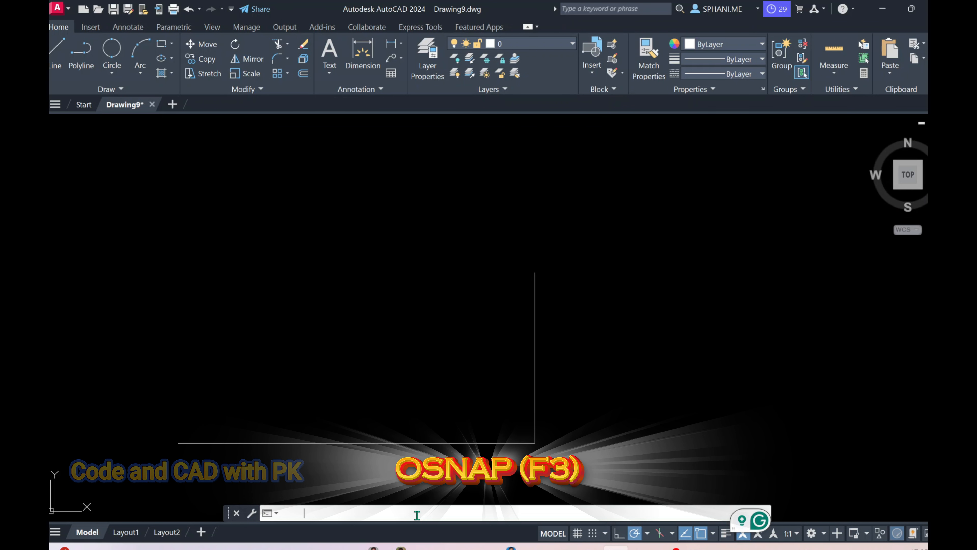
pyautogui.press('Return')
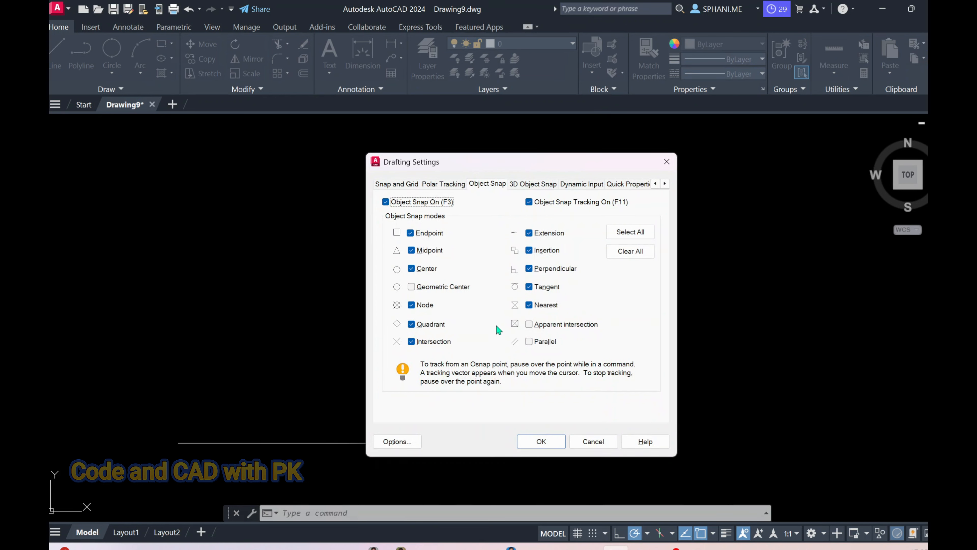
pyautogui.click(541, 442)
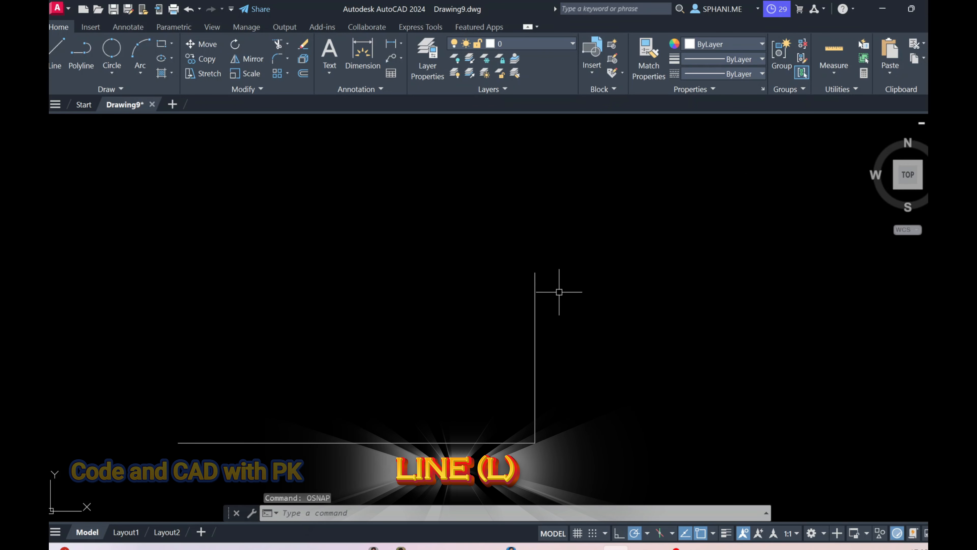
# - Draw a 45 mm horizontal line to the right from the vertical line's upper end, checking its length in the reference PDF
pyautogui.write('l')
pyautogui.press('Return')
pyautogui.click(535, 272)
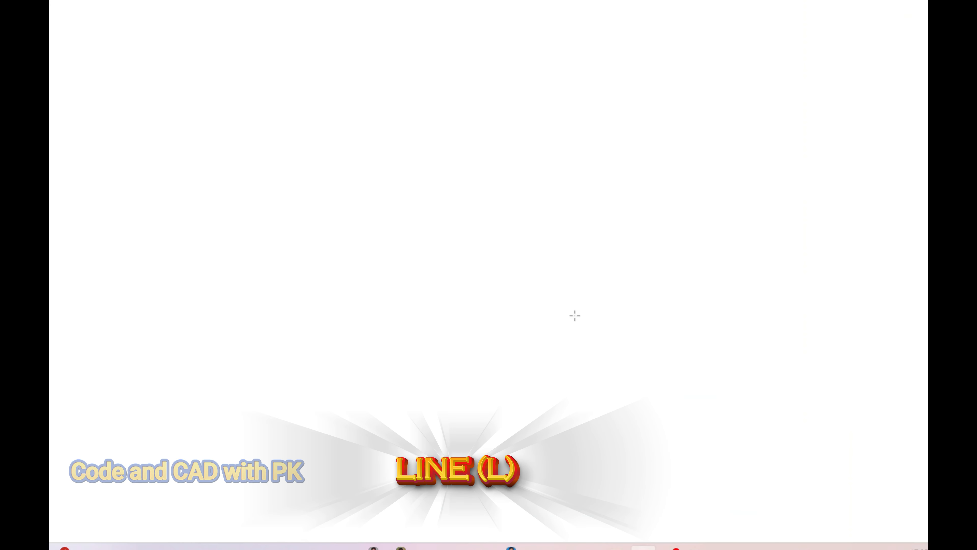
pyautogui.moveTo(644, 546)
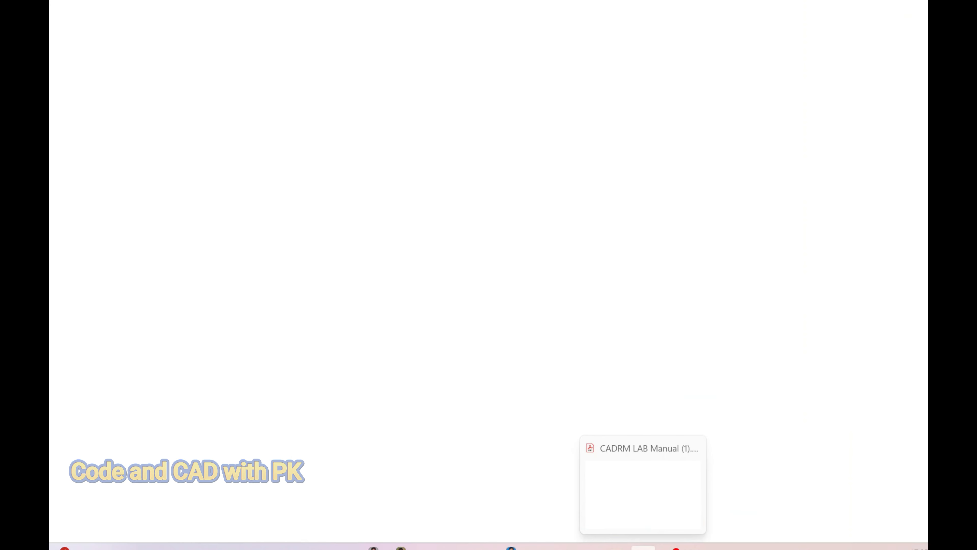
pyautogui.click(647, 519)
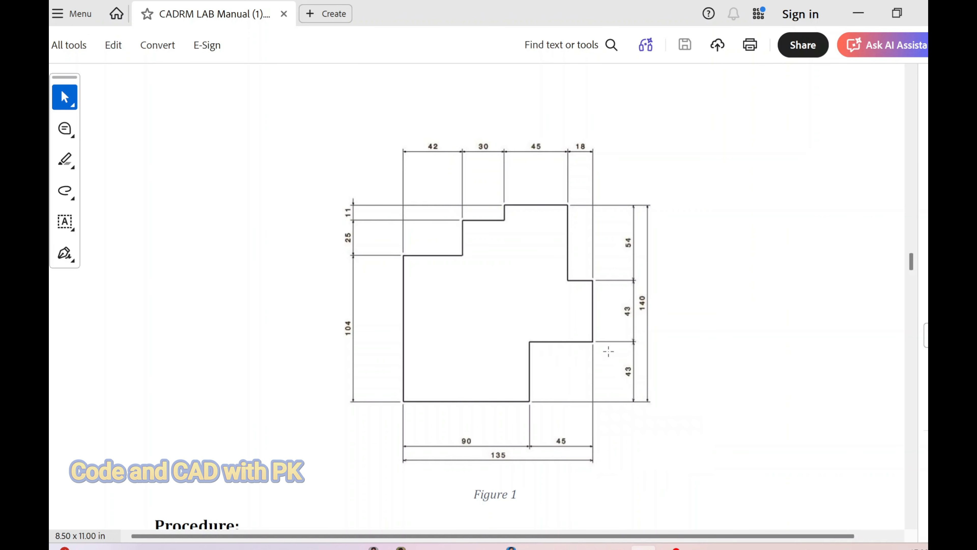
pyautogui.click(617, 547)
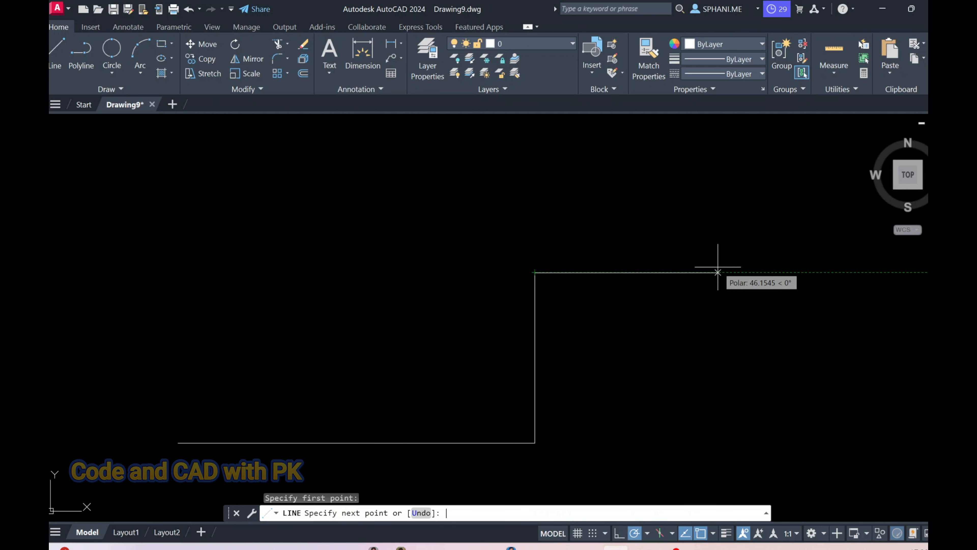
pyautogui.write('45')
pyautogui.press('Return')
pyautogui.moveTo(709, 163); pyautogui.dragTo(703, 209, button='middle')
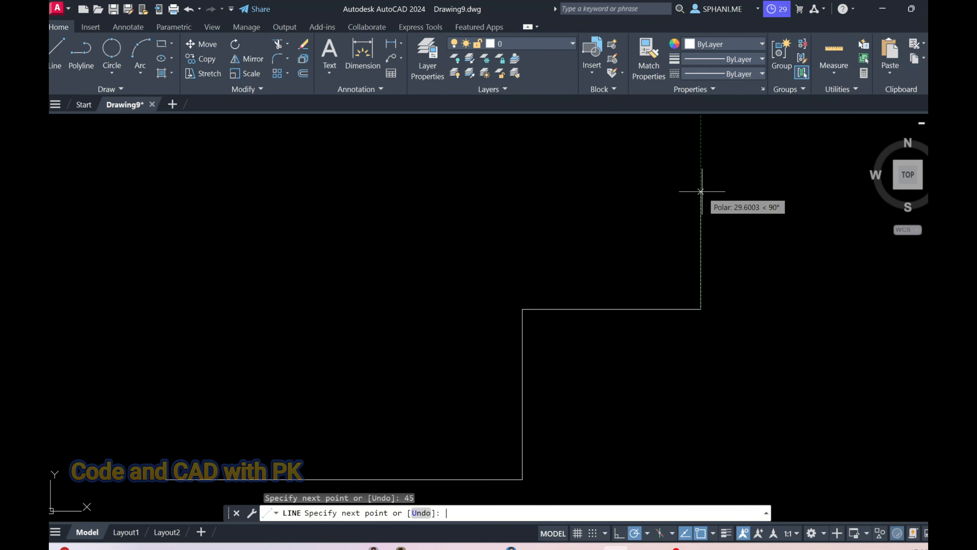
# - Check the next edge in the reference PDF and continue the outline 43 mm vertically upward
pyautogui.hotkey('alt', 'Tab')
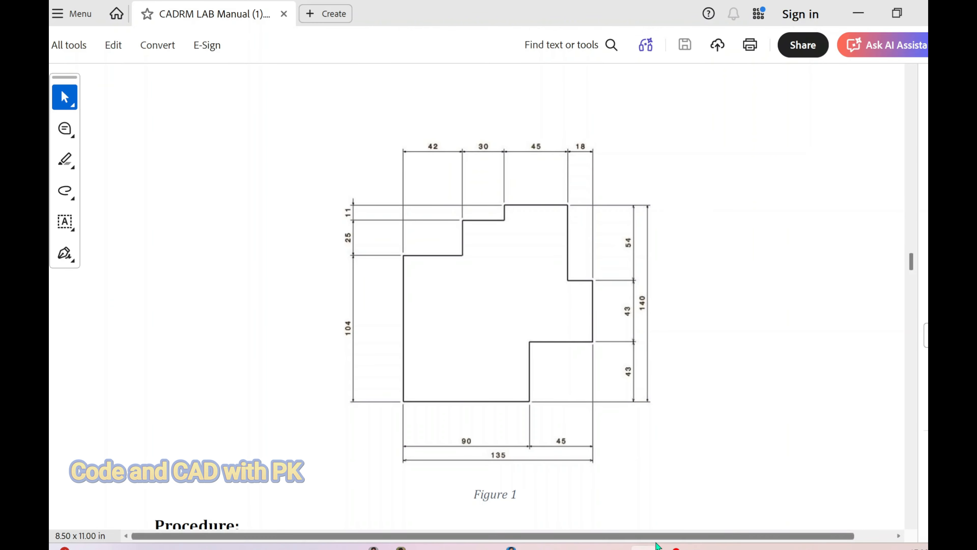
pyautogui.moveTo(650, 546)
pyautogui.hotkey('alt', 'Tab')
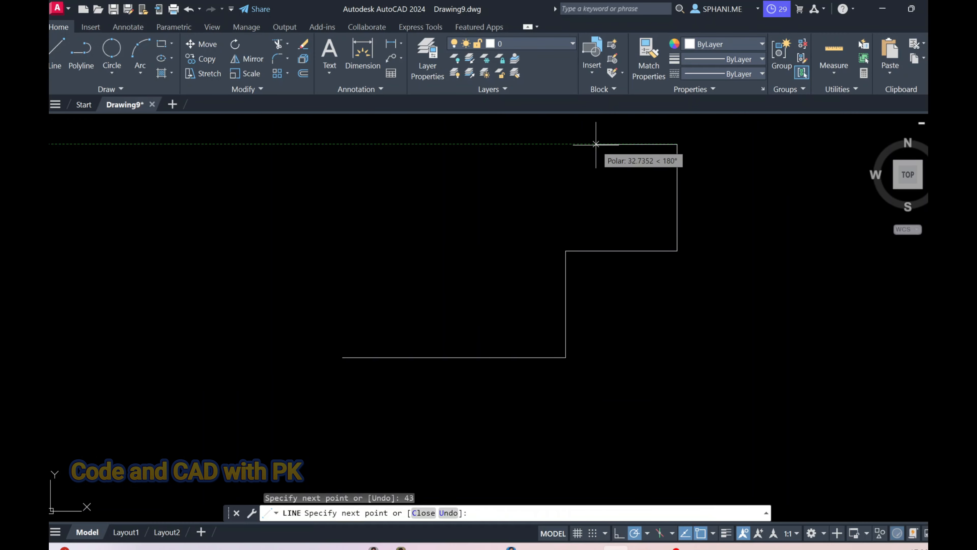
# - Draw an 18 mm horizontal line to the left from the right edge's upper end and end the Line command
pyautogui.write('18')
pyautogui.press('Return')
pyautogui.scroll(-2, 718, 166)
pyautogui.moveTo(707, 199); pyautogui.dragTo(706, 201, button='middle')
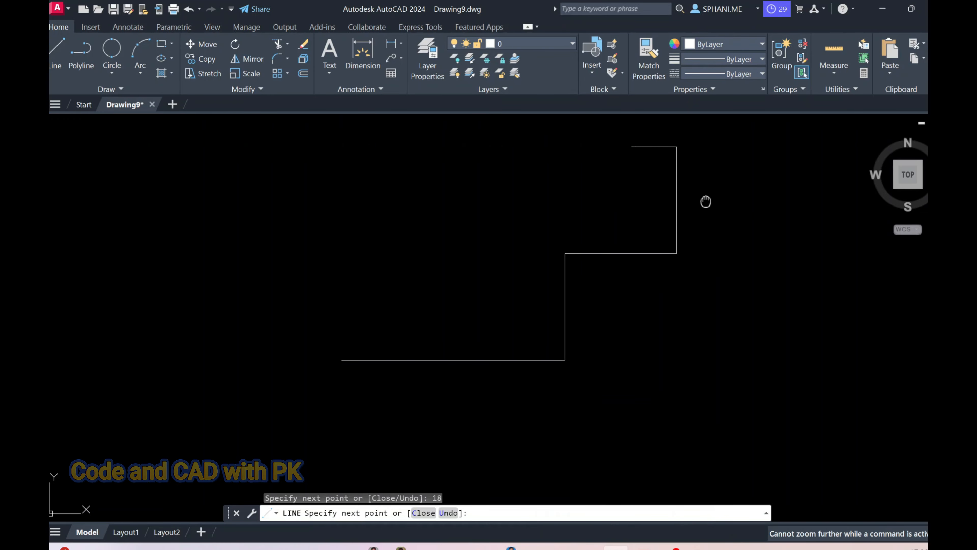
pyautogui.press('Escape')
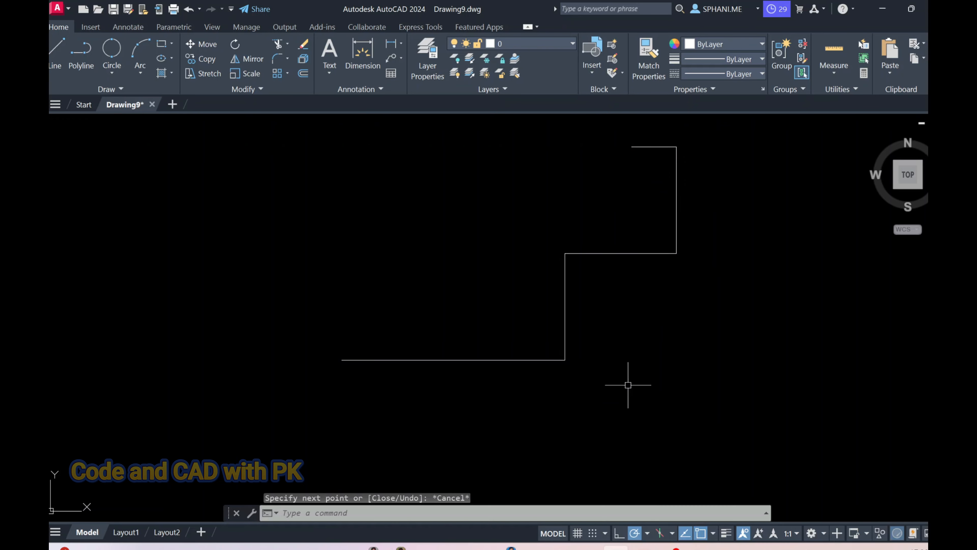
# - Draw a 54 mm vertical line upward from the left end of the 18 mm edge
pyautogui.write('z')
pyautogui.press('Return')
pyautogui.write('e')
pyautogui.press('Return')
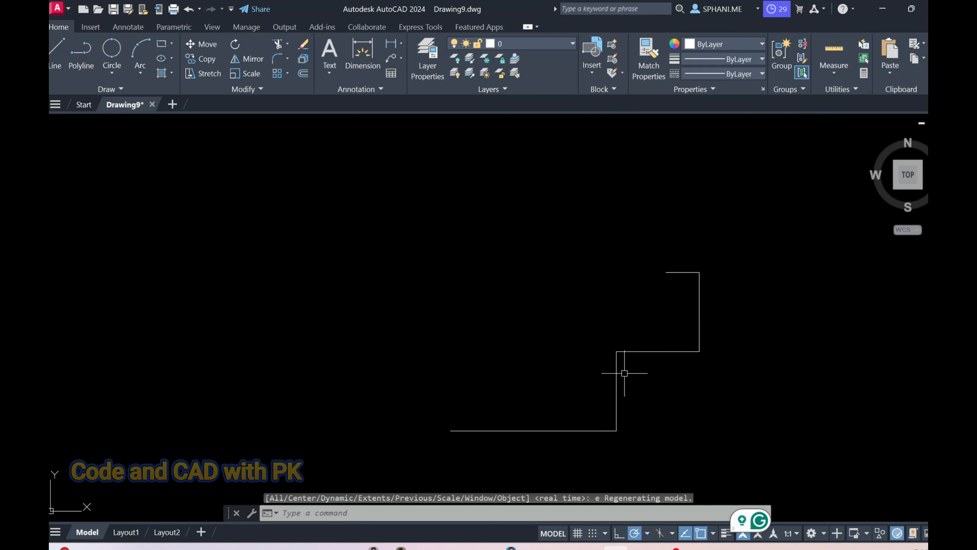
pyautogui.scroll(-2, 647, 358)
pyautogui.moveTo(664, 346)
pyautogui.mouseDown(button='middle')
pyautogui.moveTo(617, 375)
pyautogui.moveTo(569, 362)
pyautogui.mouseUp(button='middle')
pyautogui.scroll(2, 567, 331)
pyautogui.moveTo(569, 328); pyautogui.dragTo(573, 309, button='middle')
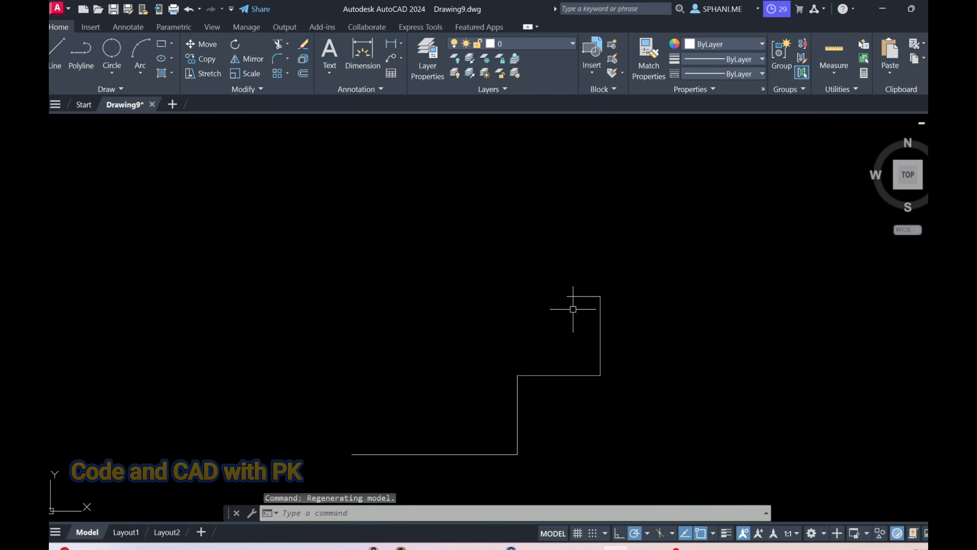
pyautogui.write('l')
pyautogui.press('Return')
pyautogui.click(567, 296)
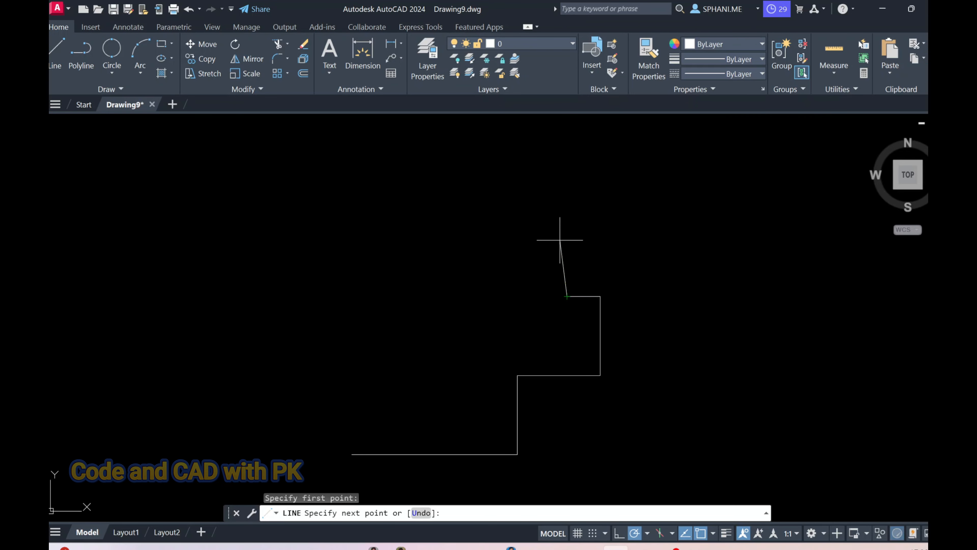
pyautogui.write('54')
pyautogui.press('Return')
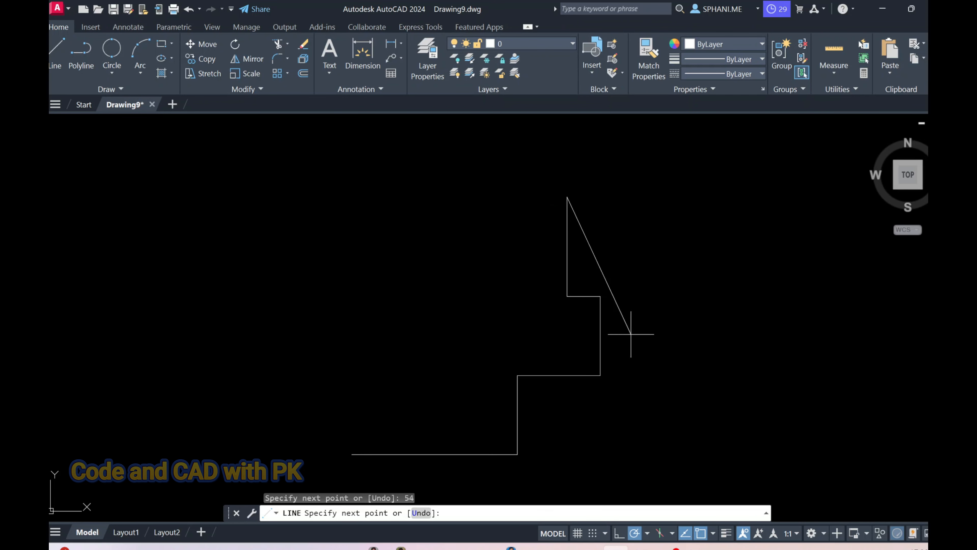
# - Check the reference PDF and continue the outline 45 mm to the left, followed by 11 mm downward
pyautogui.click(643, 545)
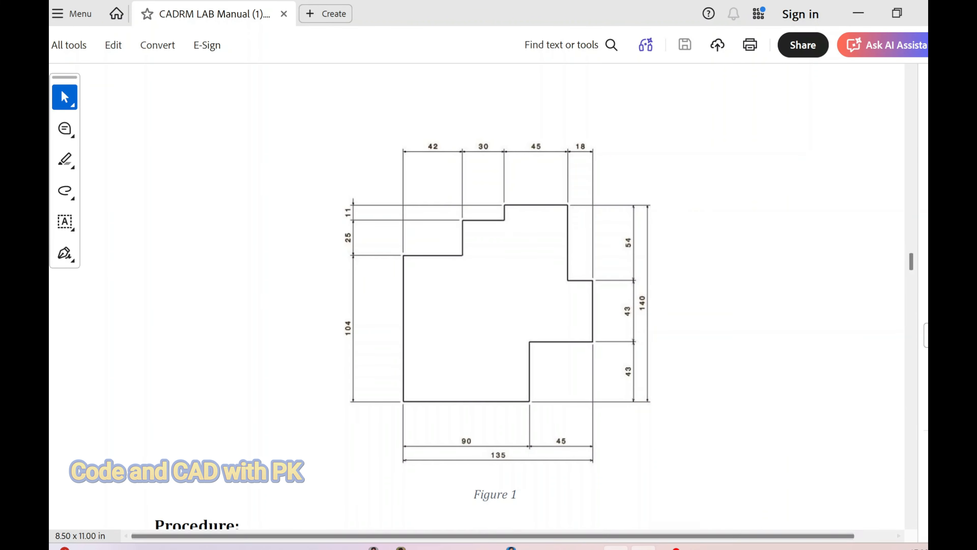
pyautogui.click(615, 547)
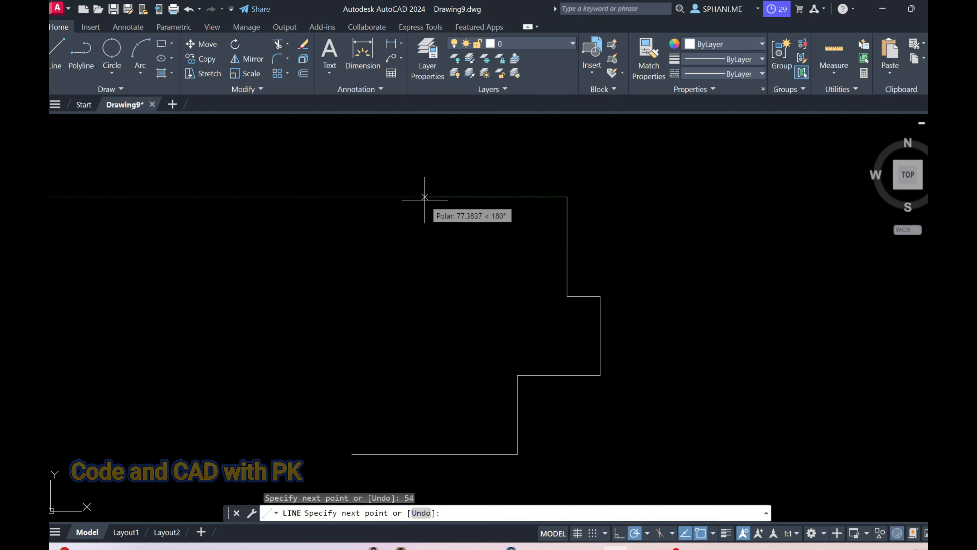
pyautogui.write('45')
pyautogui.press('Return')
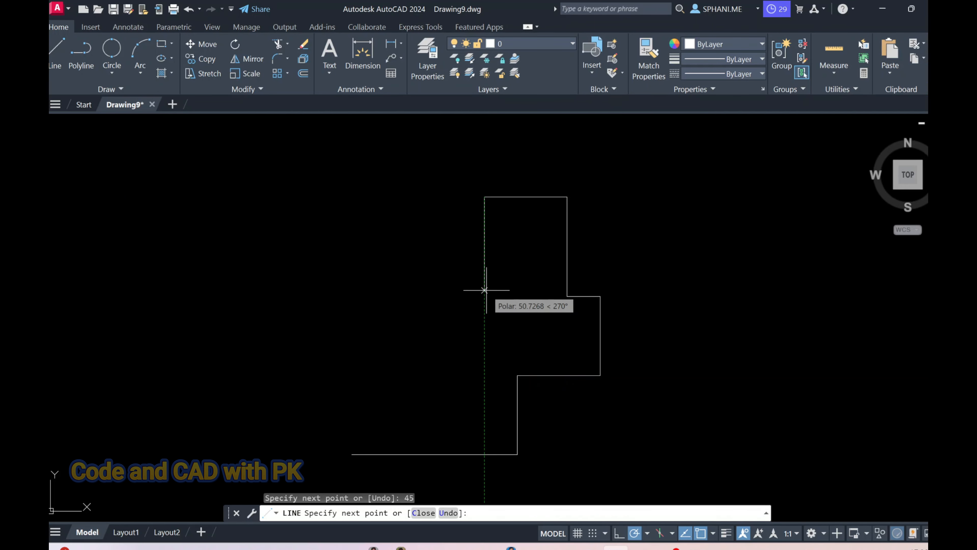
pyautogui.write('11')
pyautogui.press('Return')
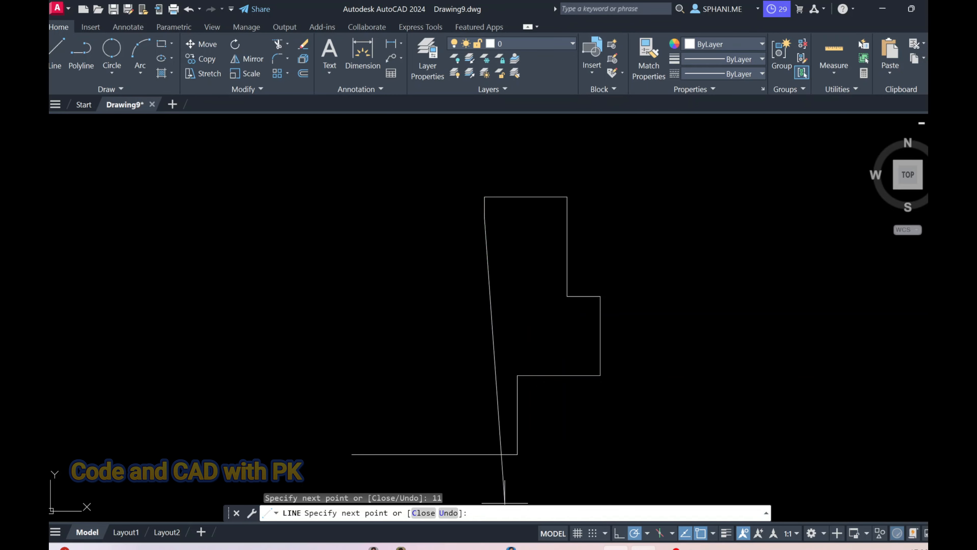
# - Check the next edges in the reference PDF and continue the outline 30 mm to the left and 25 mm downward
pyautogui.click(641, 548)
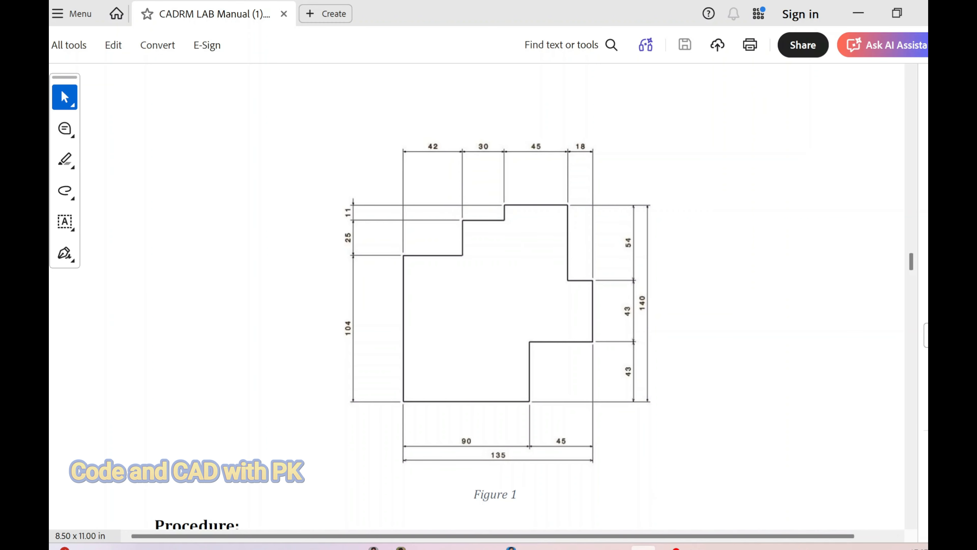
pyautogui.click(616, 547)
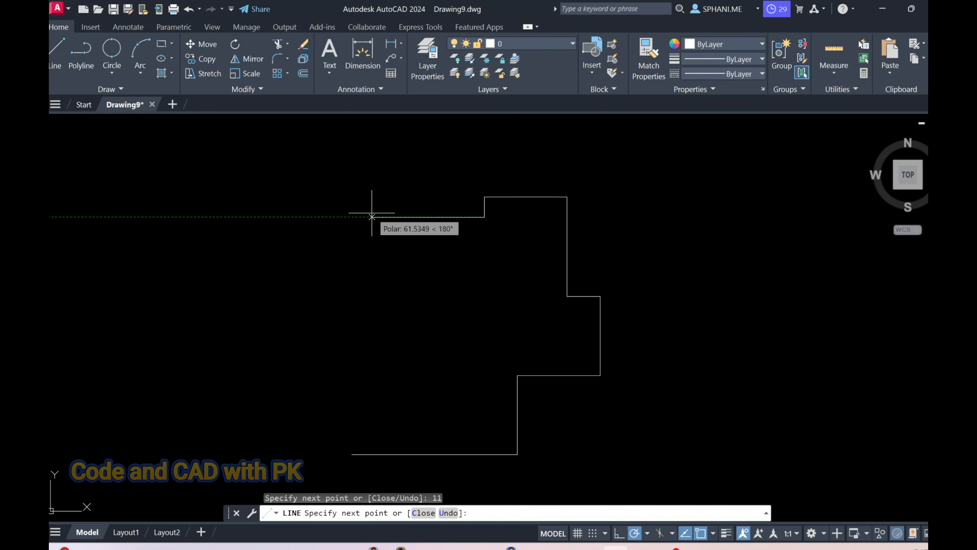
pyautogui.write('30')
pyautogui.press('Return')
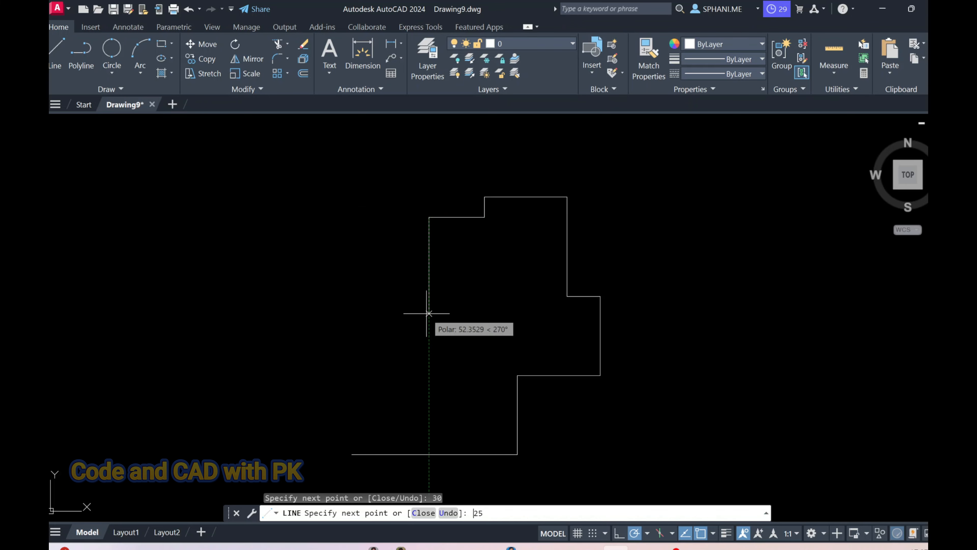
pyautogui.write('25')
pyautogui.press('Return')
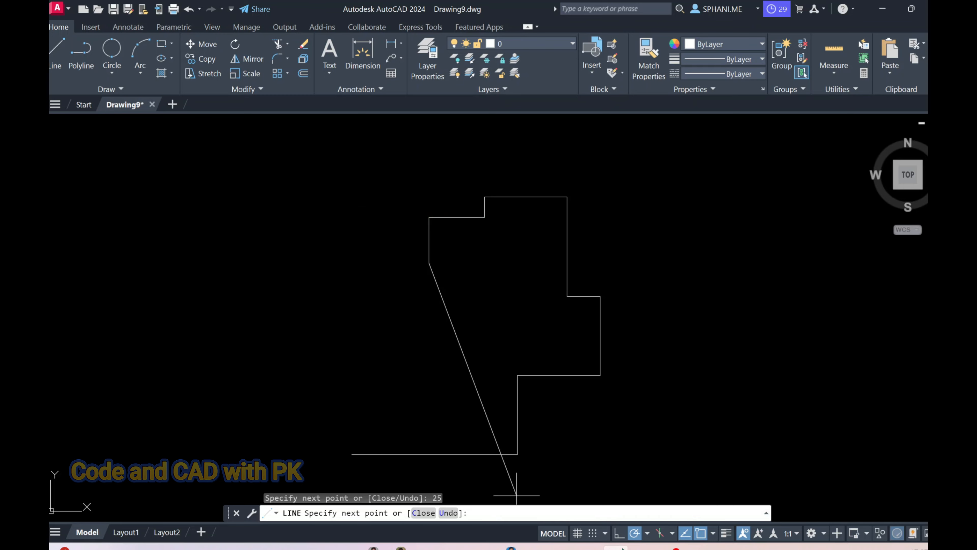
# - Check the last step in the reference PDF, draw 42 mm to the left, and close the outline at the bottom edge's left end
pyautogui.click(643, 548)
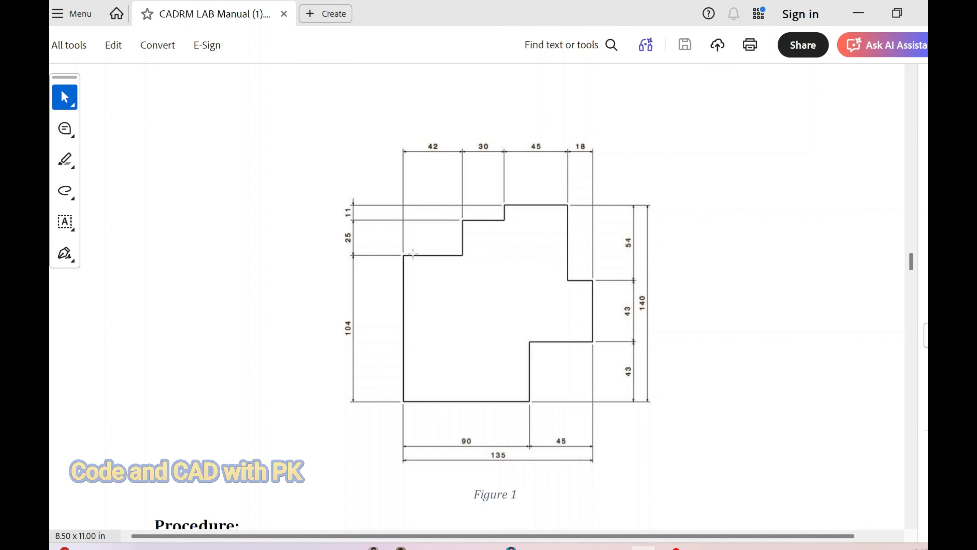
pyautogui.click(616, 547)
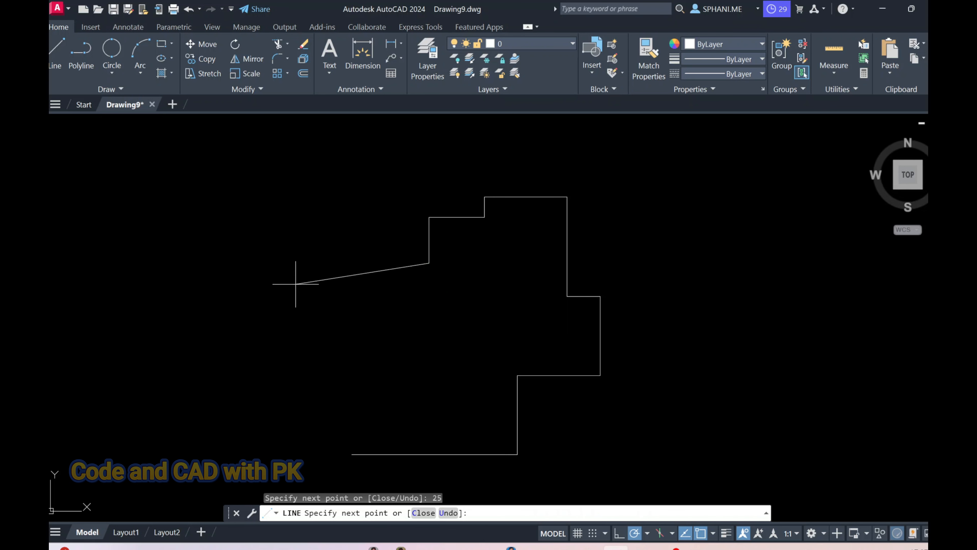
pyautogui.write('42')
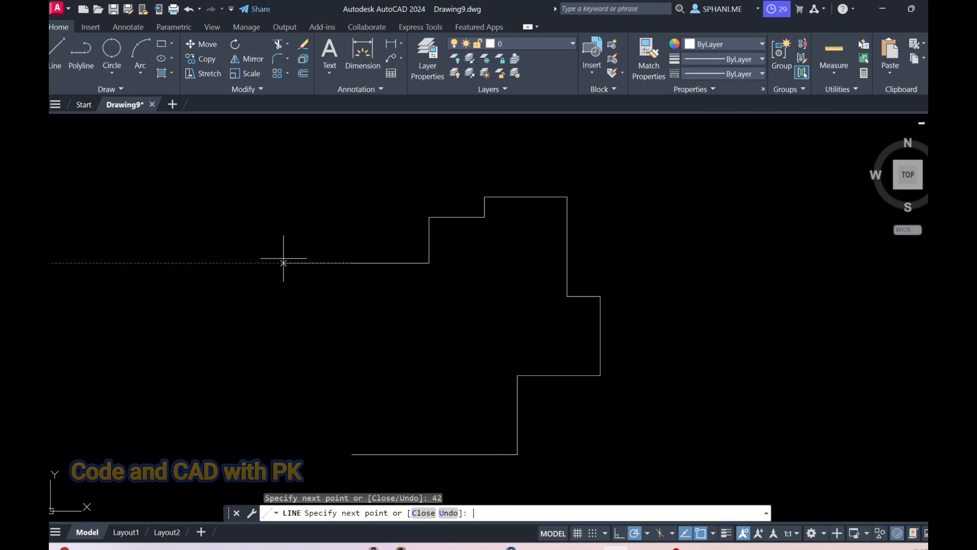
pyautogui.press('Return')
pyautogui.click(351, 454)
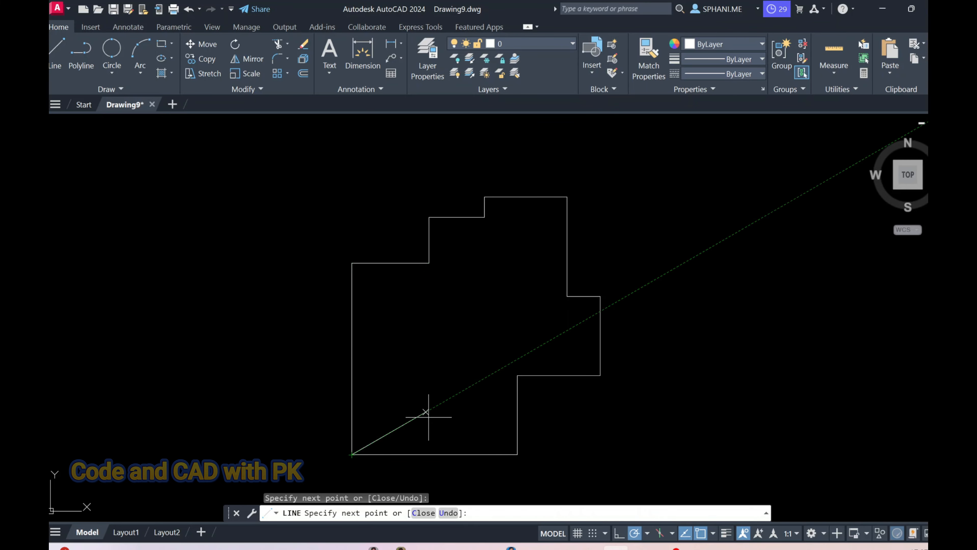
pyautogui.press('Escape')
pyautogui.moveTo(448, 380); pyautogui.dragTo(451, 344, button='middle')
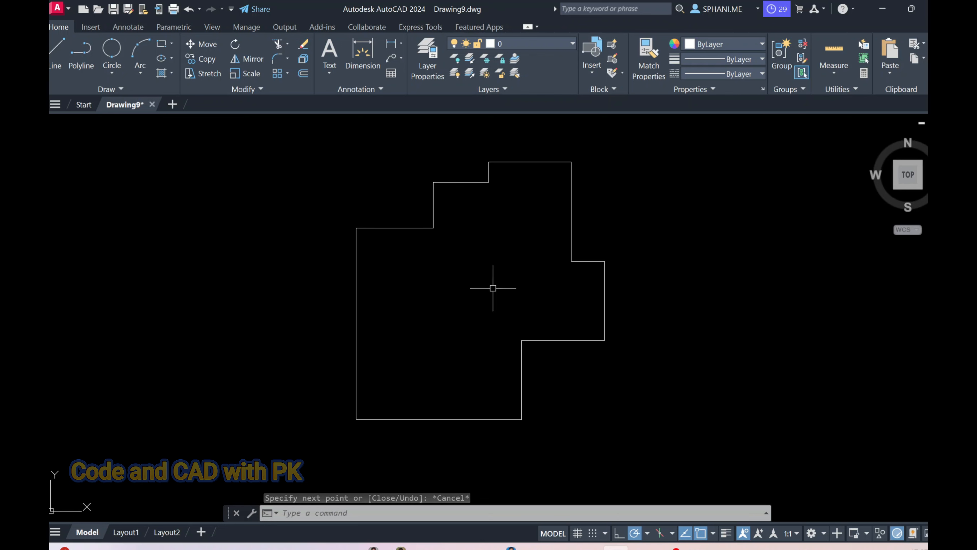
# - Set the lineweight of the whole outline to 0.30 mm and turn on lineweight display
pyautogui.click(336, 148)
pyautogui.click(646, 446)
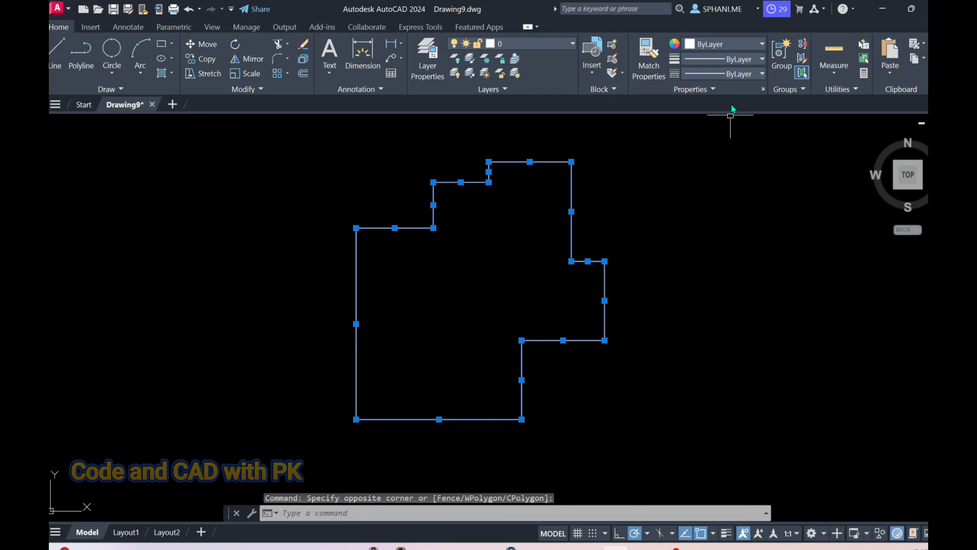
pyautogui.click(749, 61)
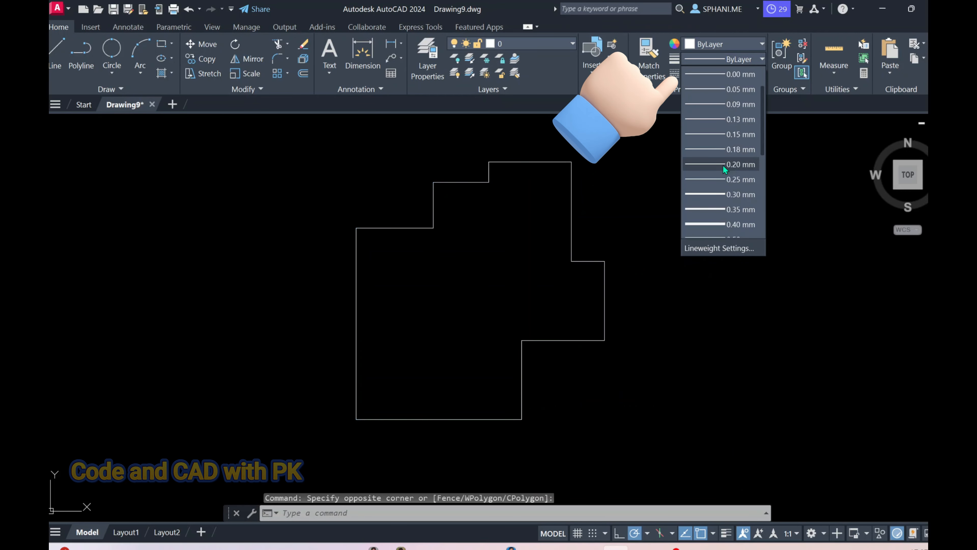
pyautogui.click(727, 197)
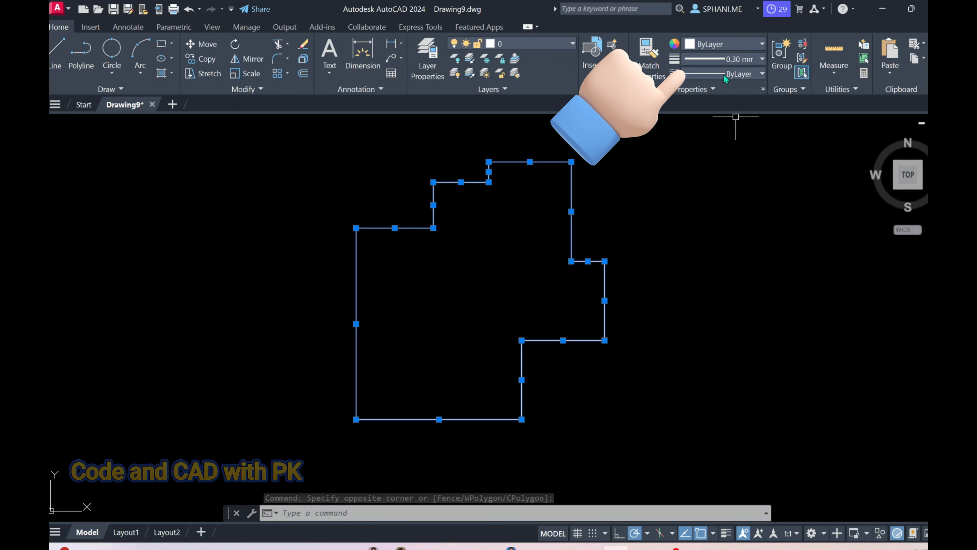
pyautogui.press('Escape')
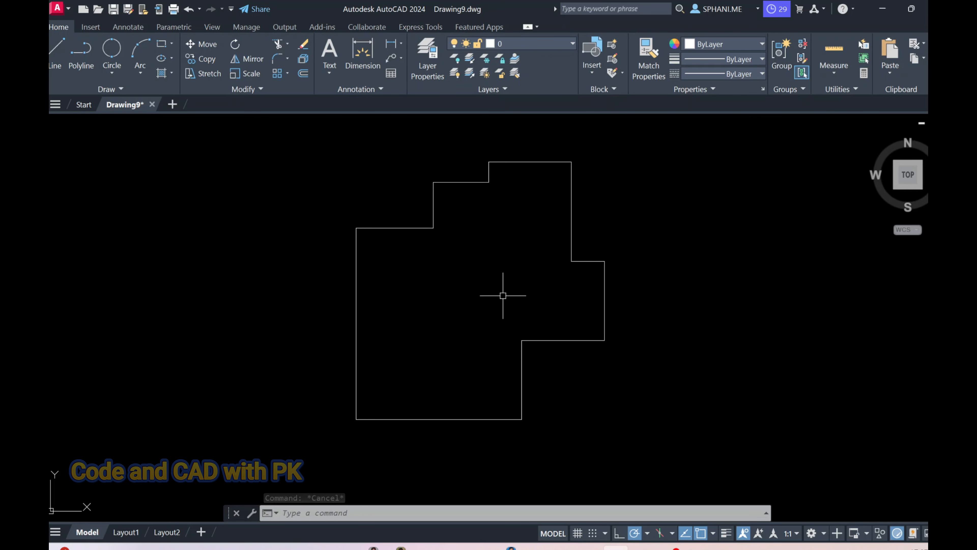
pyautogui.click(726, 533)
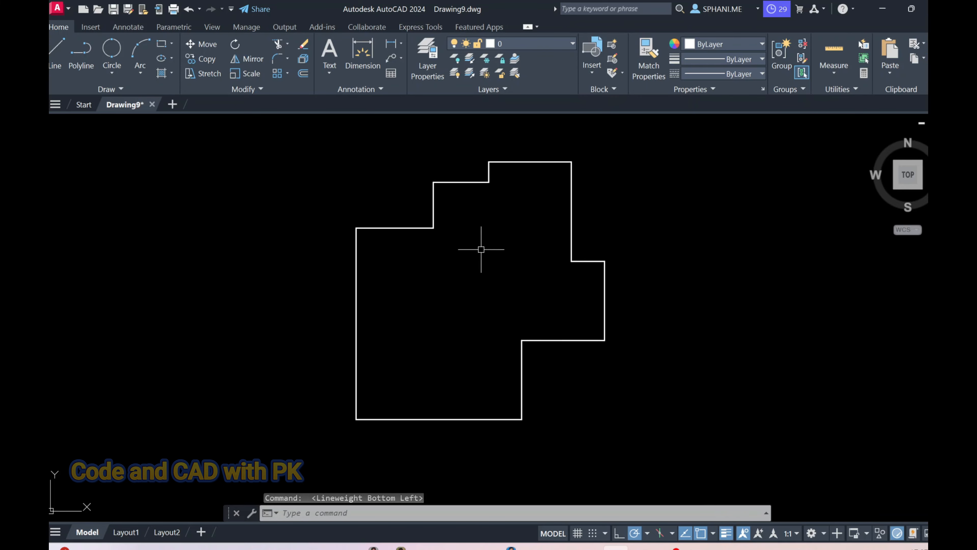
pyautogui.moveTo(459, 260); pyautogui.dragTo(456, 263, button='middle')
pyautogui.press('Escape')
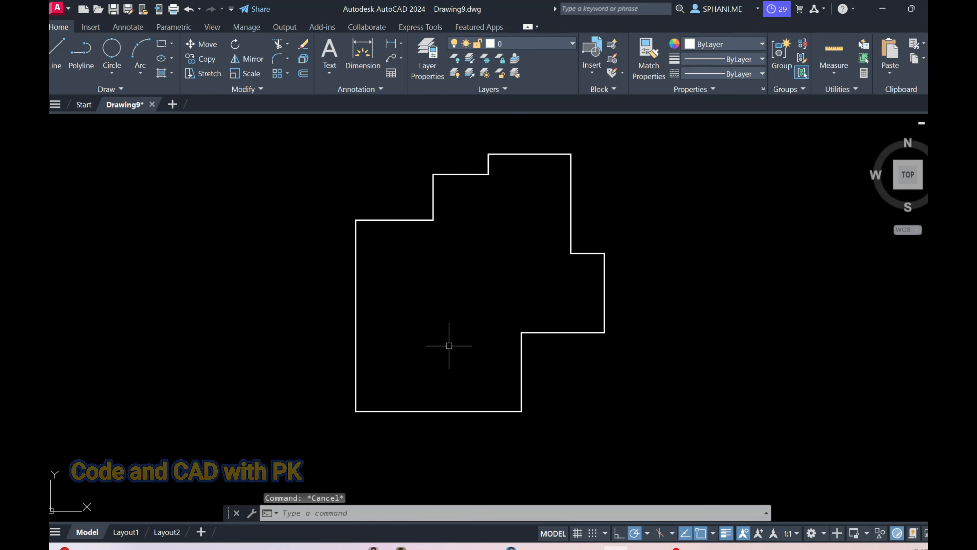
# - Modify the ISO-25 dimension style, giving the dimension lines Color 9 and a baseline spacing of 1
pyautogui.write('d')
pyautogui.press('Return')
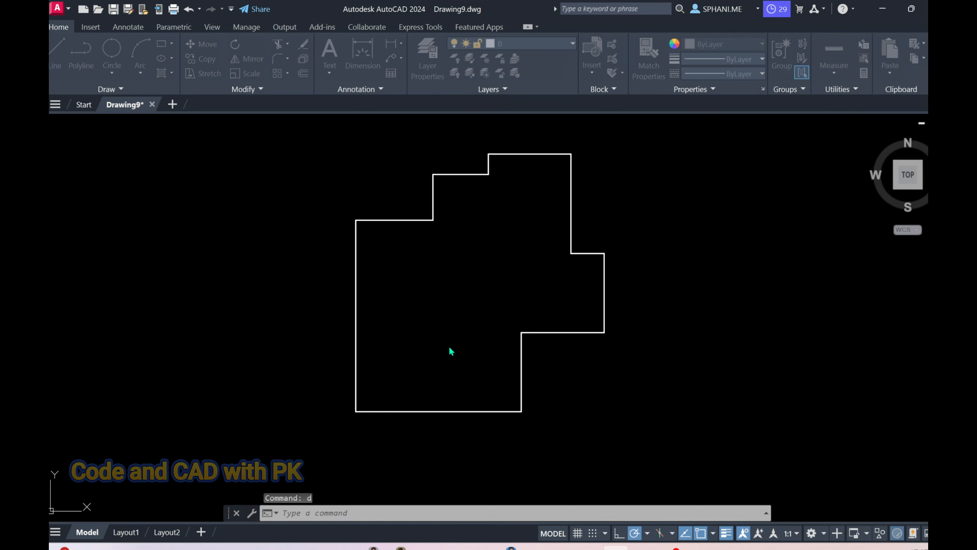
pyautogui.click(631, 247)
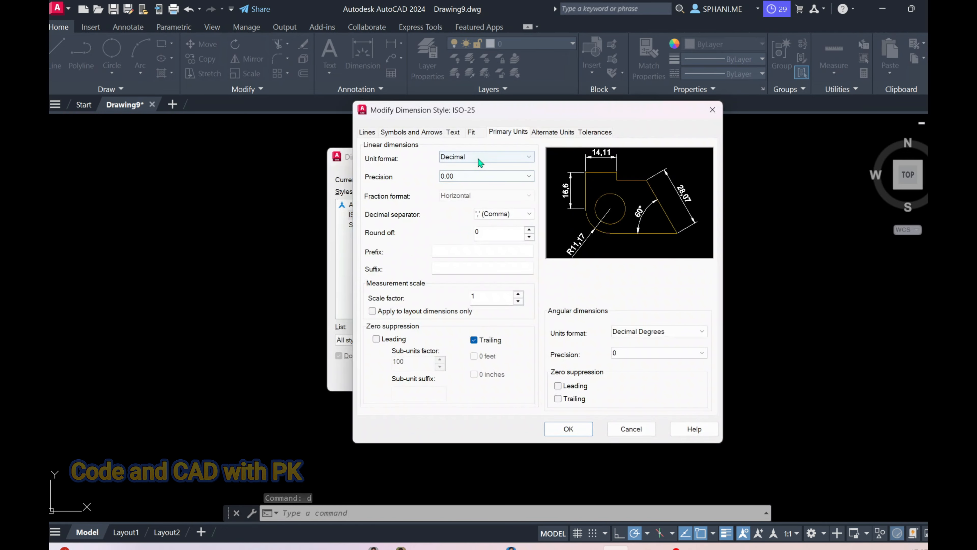
pyautogui.click(364, 135)
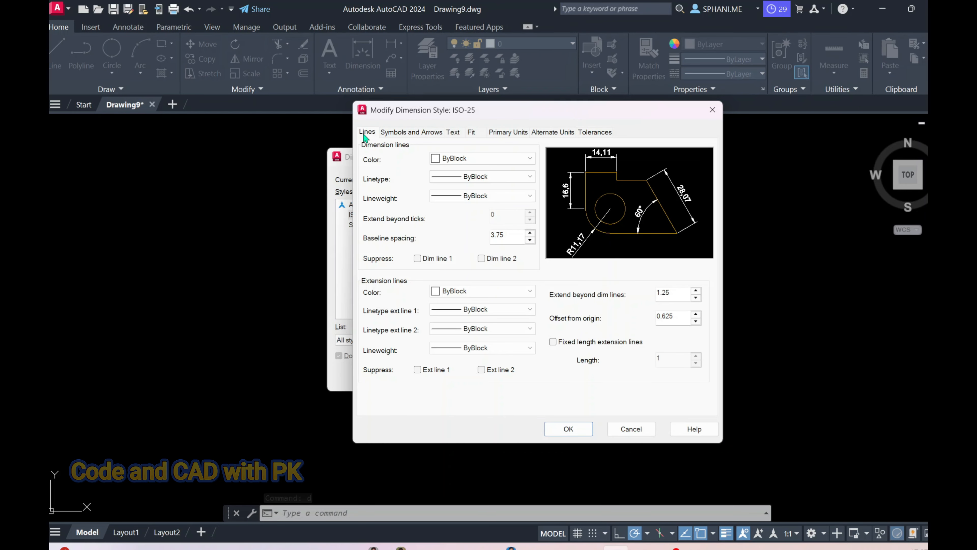
pyautogui.click(484, 159)
pyautogui.click(468, 272)
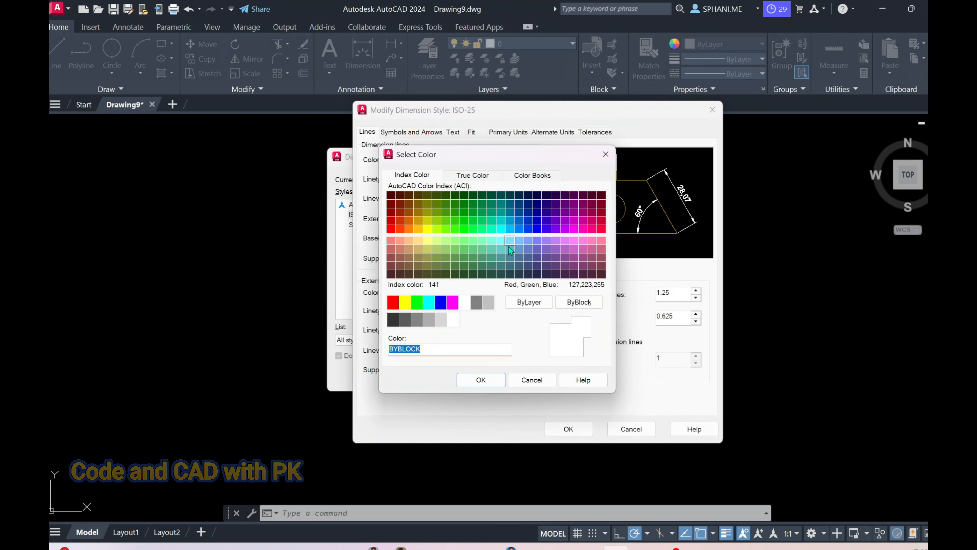
pyautogui.click(488, 302)
pyautogui.click(481, 380)
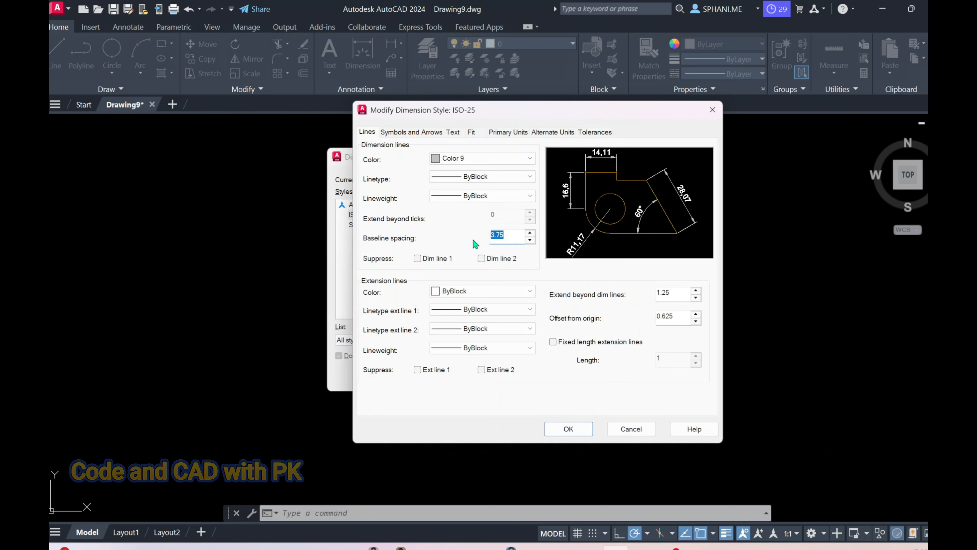
# - Set the extension lines of the ISO-25 style to Color 8 with an offset from origin of 1
pyautogui.click(466, 293)
pyautogui.click(456, 407)
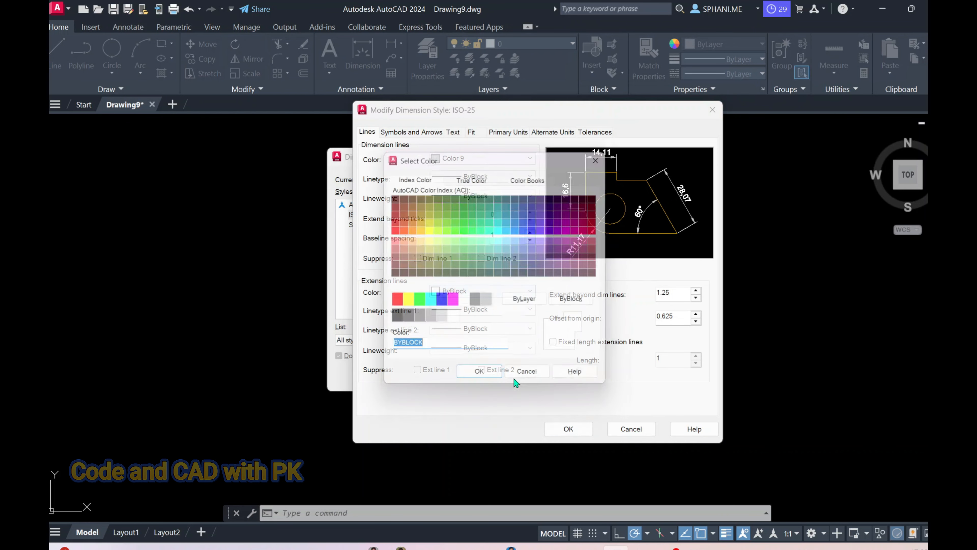
pyautogui.click(475, 300)
pyautogui.click(476, 375)
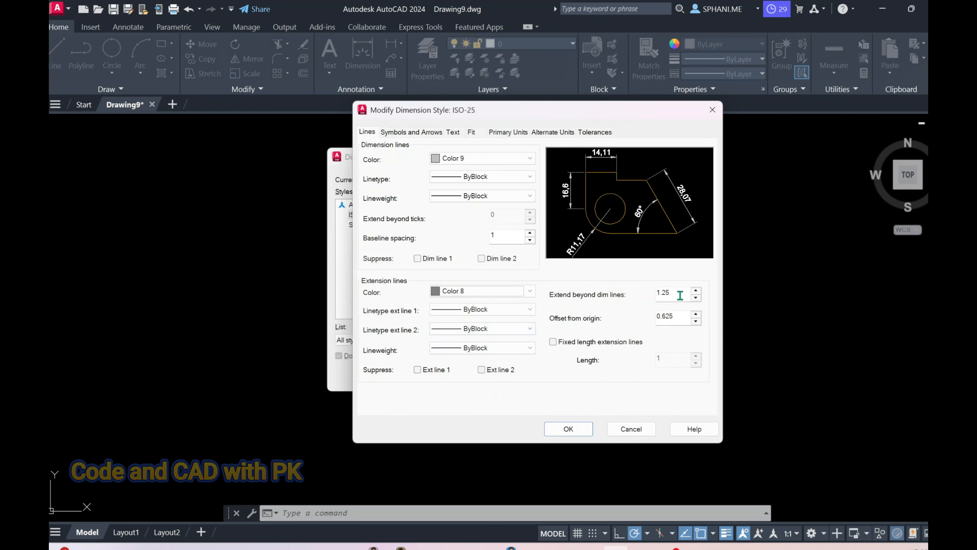
pyautogui.doubleClick(680, 316)
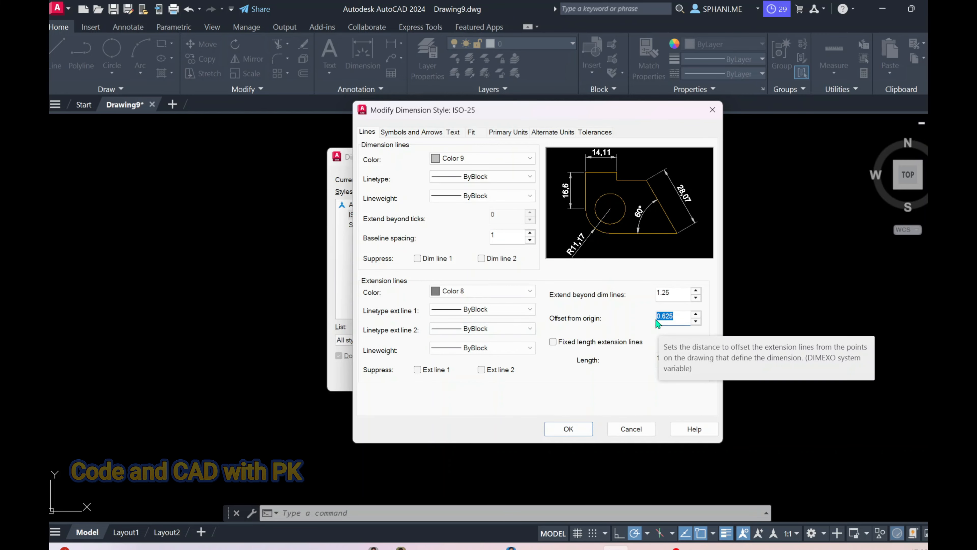
pyautogui.write('1')
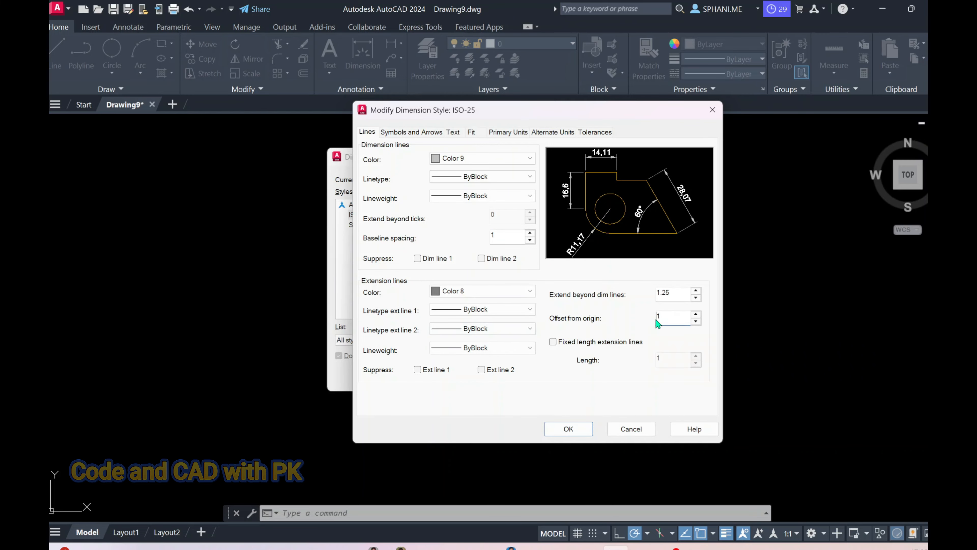
# - Set the Standard text style's font to Times New Roman, make the style current and save the change
pyautogui.click(423, 133)
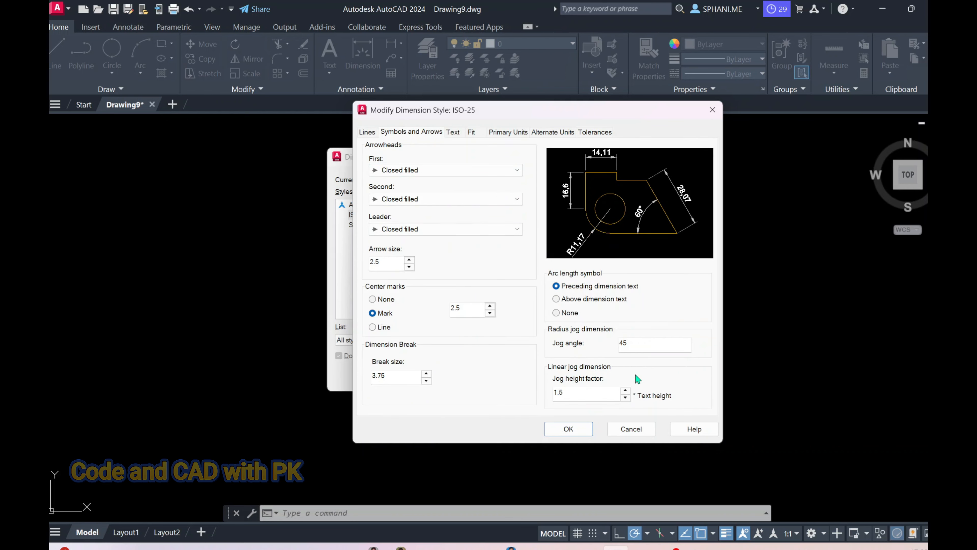
pyautogui.click(453, 133)
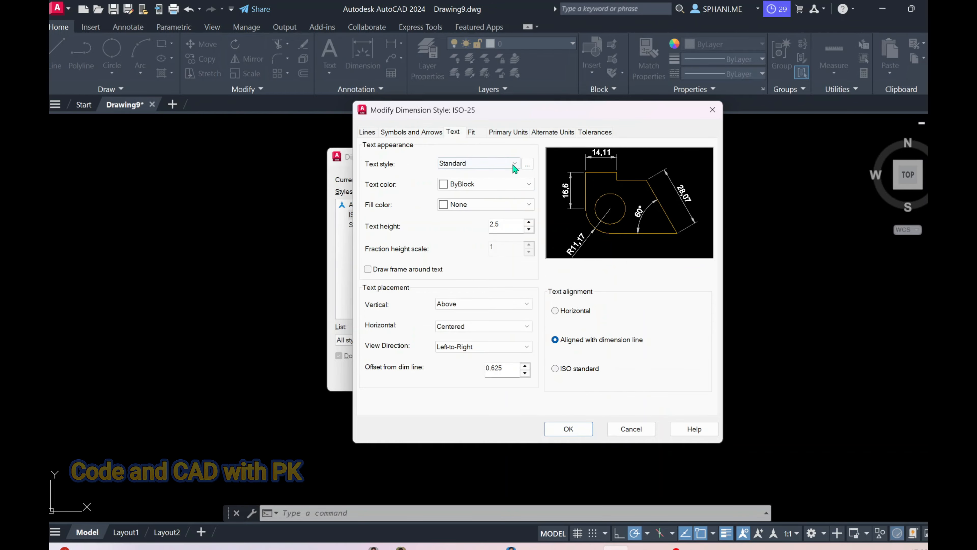
pyautogui.click(528, 164)
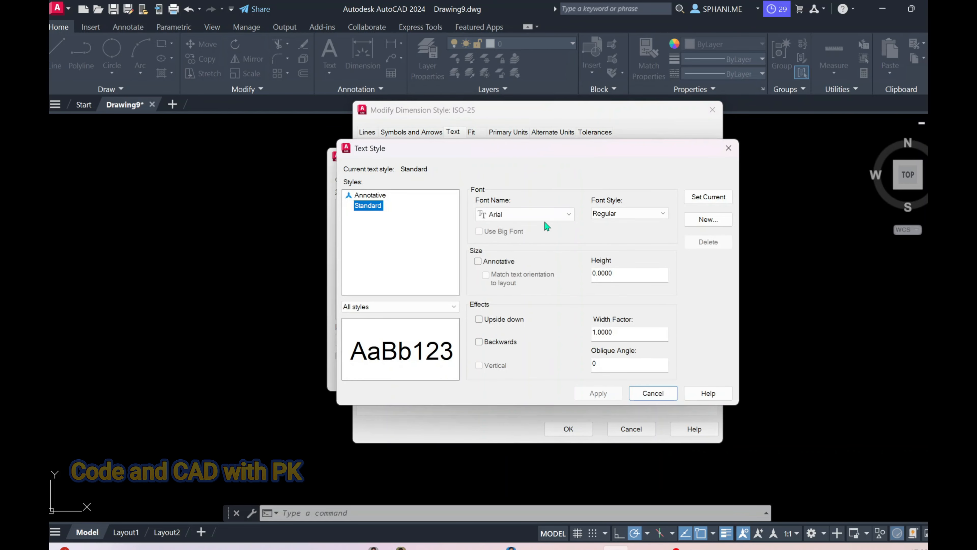
pyautogui.click(569, 214)
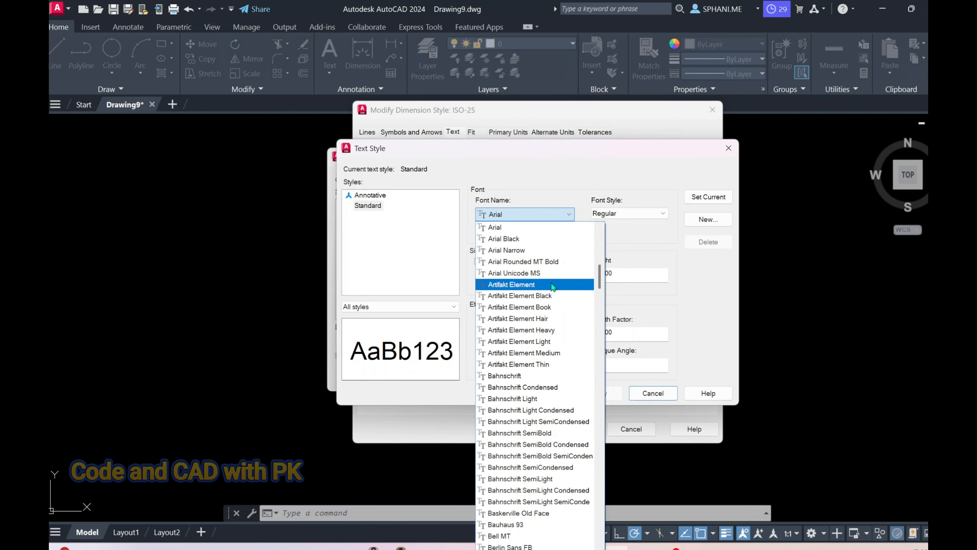
pyautogui.write('ti')
pyautogui.click(547, 295)
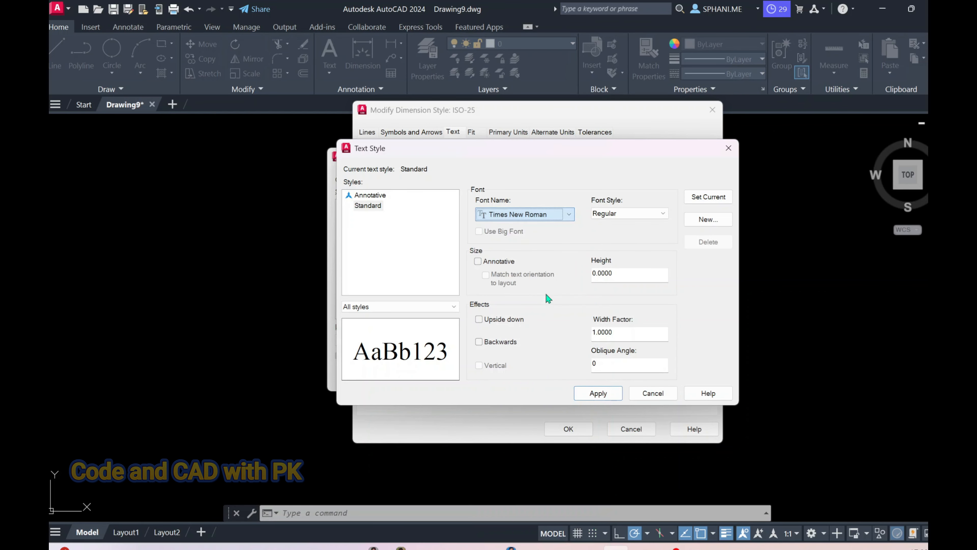
pyautogui.click(708, 198)
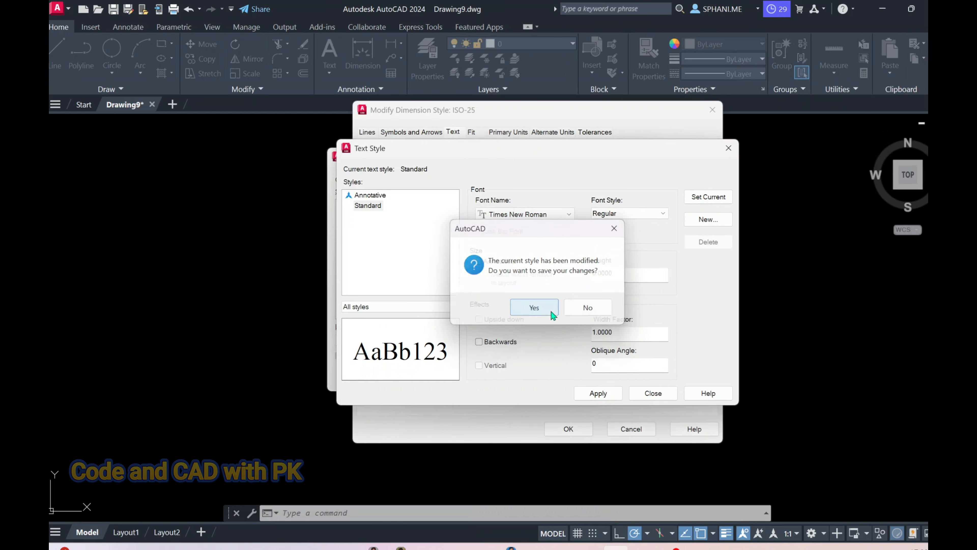
pyautogui.click(534, 307)
pyautogui.click(653, 393)
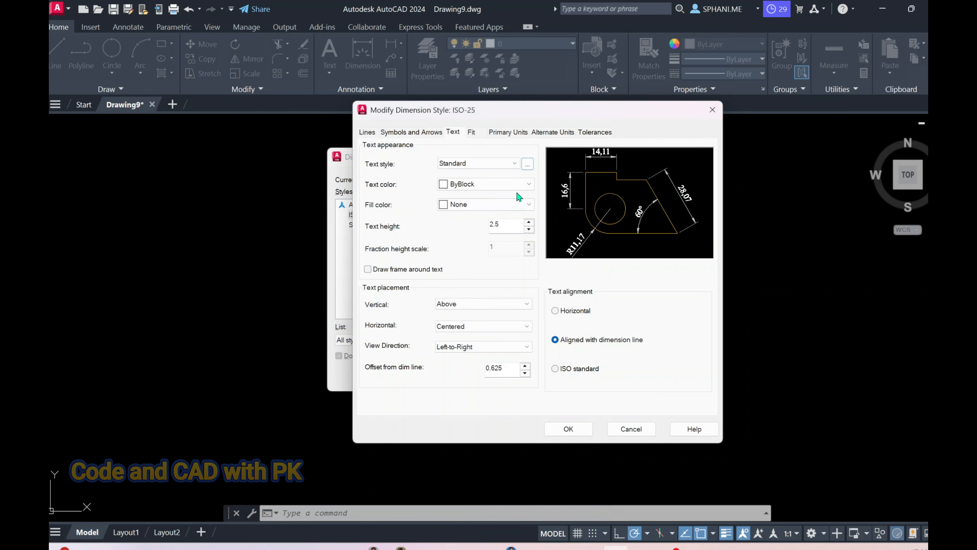
# - Give the ISO-25 dimension text the color Magenta and an offset from the dimension line of 1
pyautogui.click(521, 184)
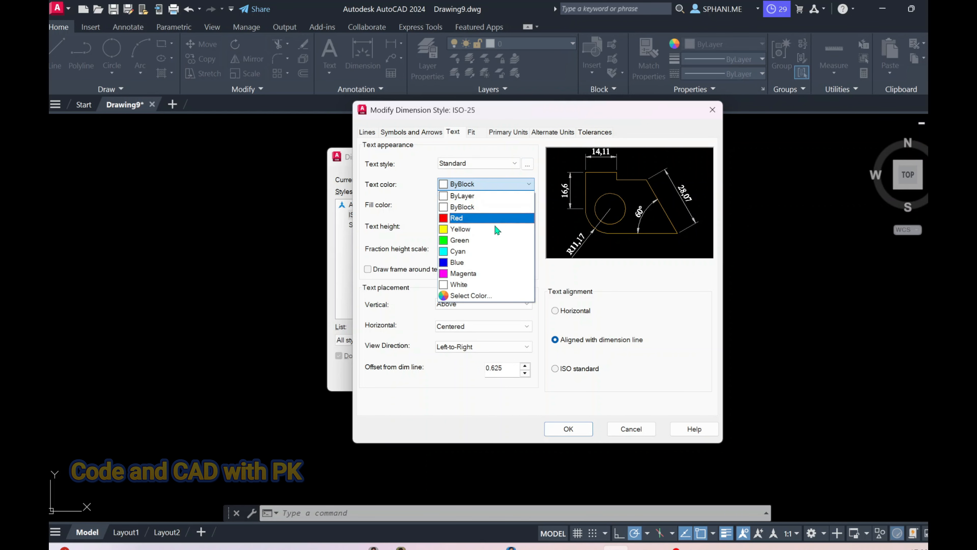
pyautogui.click(489, 273)
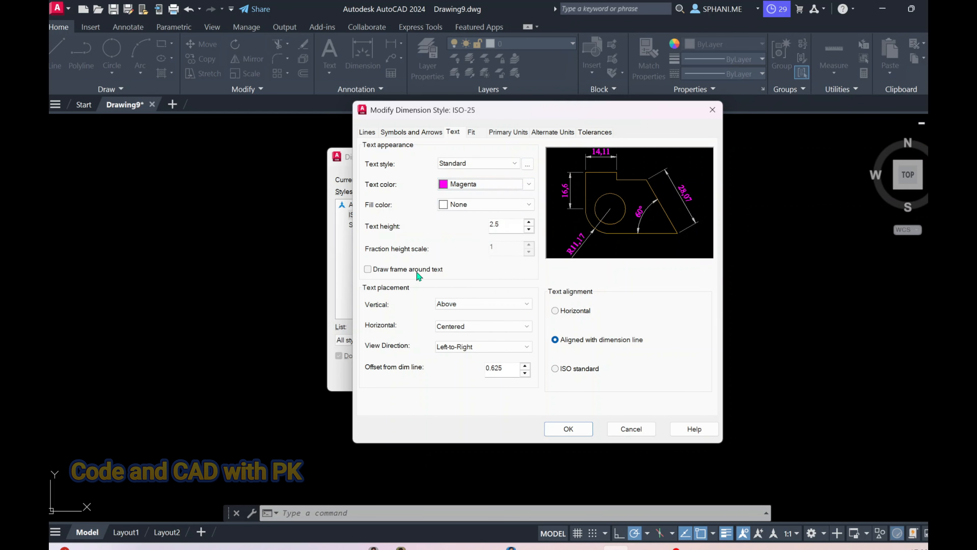
pyautogui.click(468, 308)
pyautogui.click(467, 307)
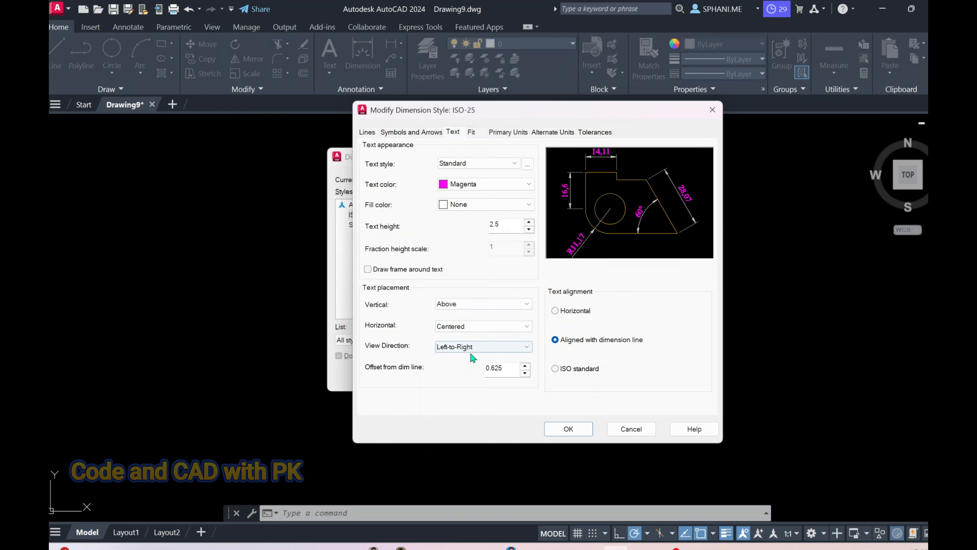
pyautogui.moveTo(511, 374); pyautogui.dragTo(472, 369)
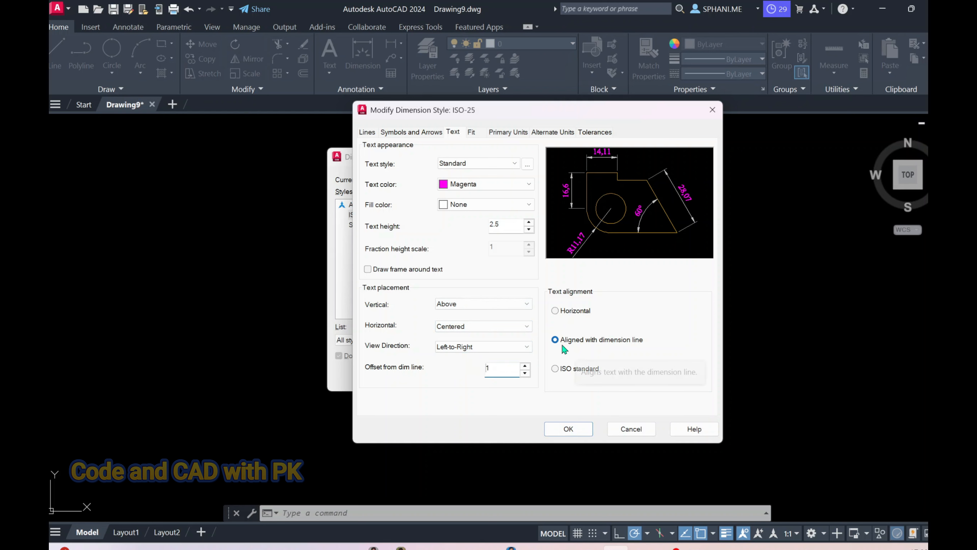
# - Place non-default dimension text over the dimension line with a leader, review the primary units, and save the ISO-25 style
pyautogui.click(476, 133)
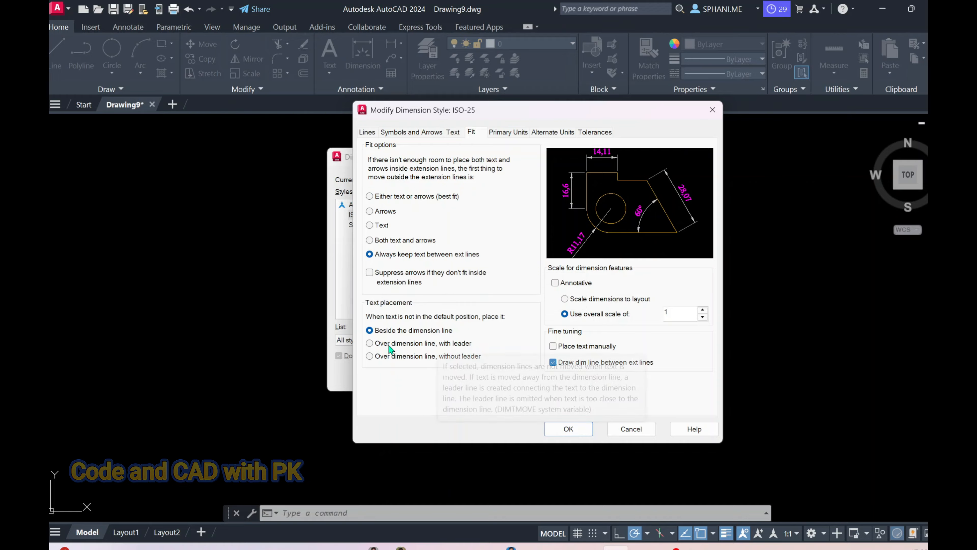
pyautogui.click(400, 345)
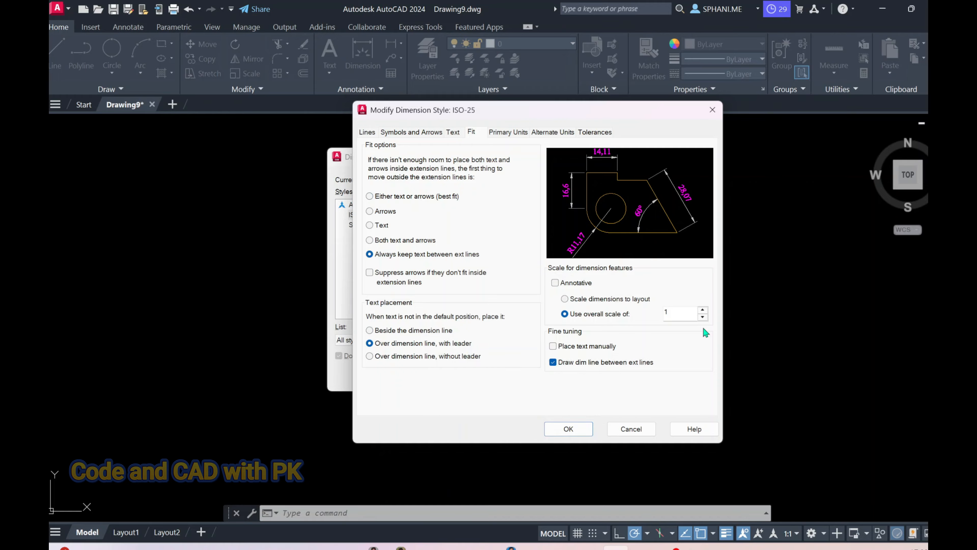
pyautogui.click(502, 135)
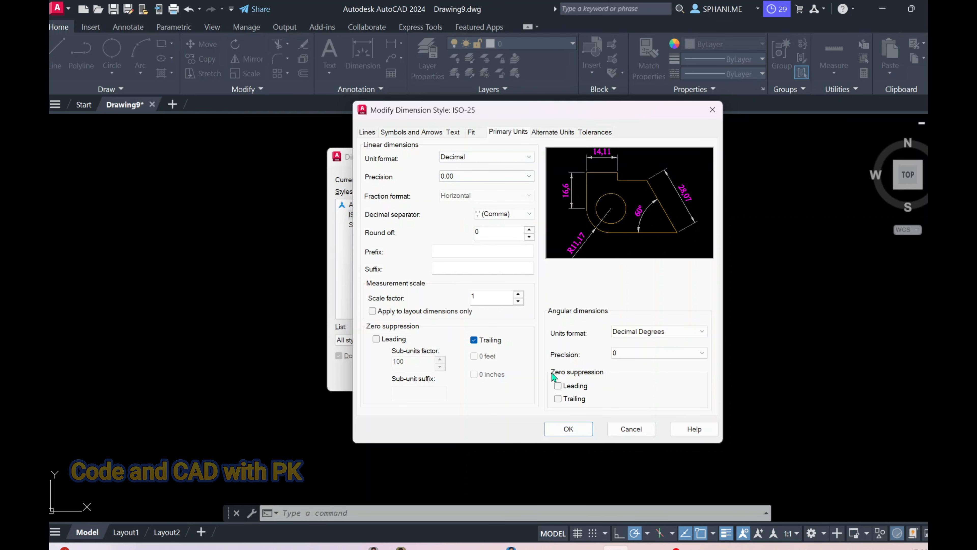
pyautogui.click(568, 429)
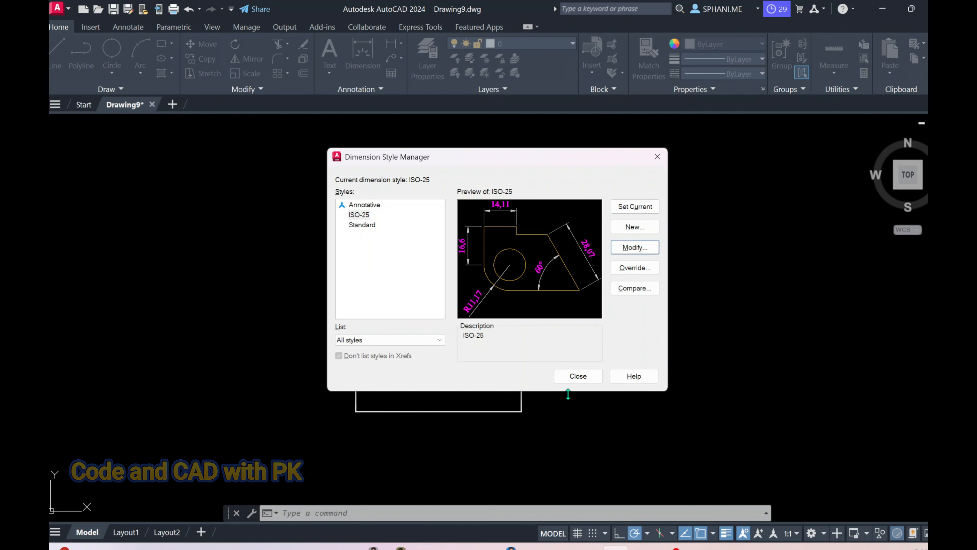
pyautogui.click(577, 376)
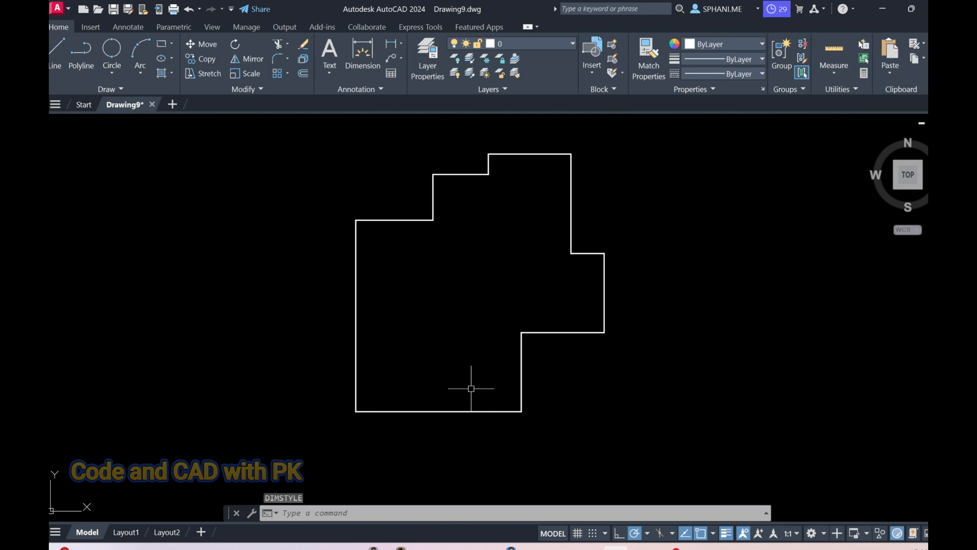
# - Add a linear dimension to the outline's bottom edge, placing the dimension line about 22 mm below it
pyautogui.click(401, 43)
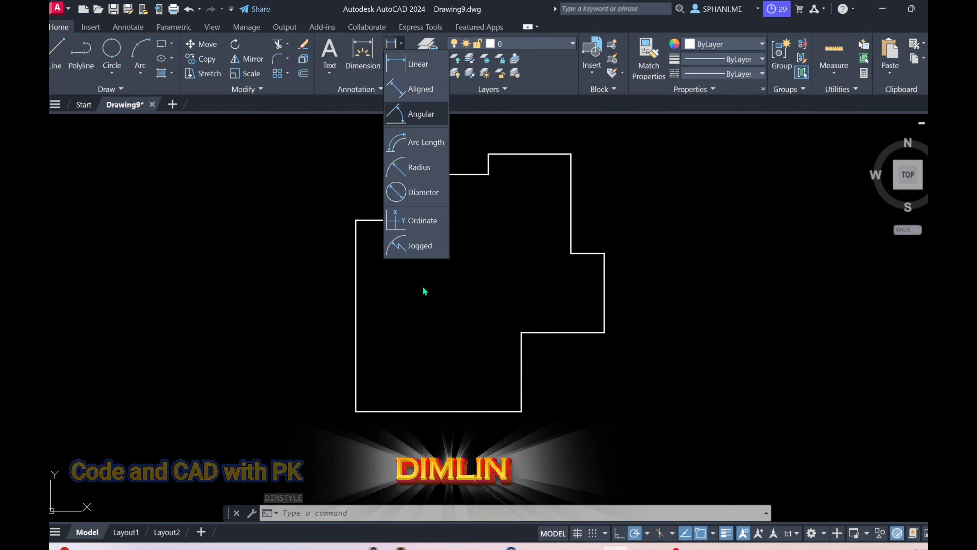
pyautogui.click(367, 514)
pyautogui.write('d')
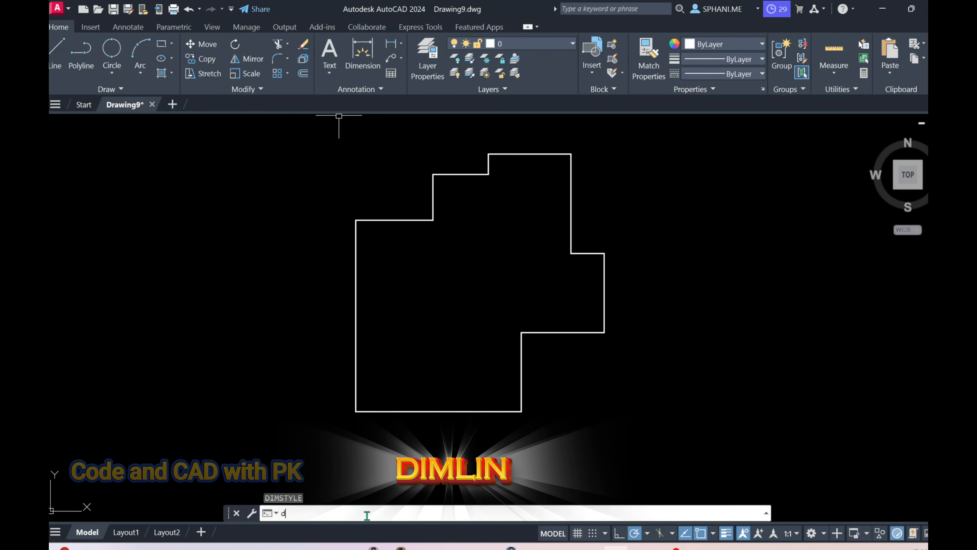
pyautogui.write('imlin')
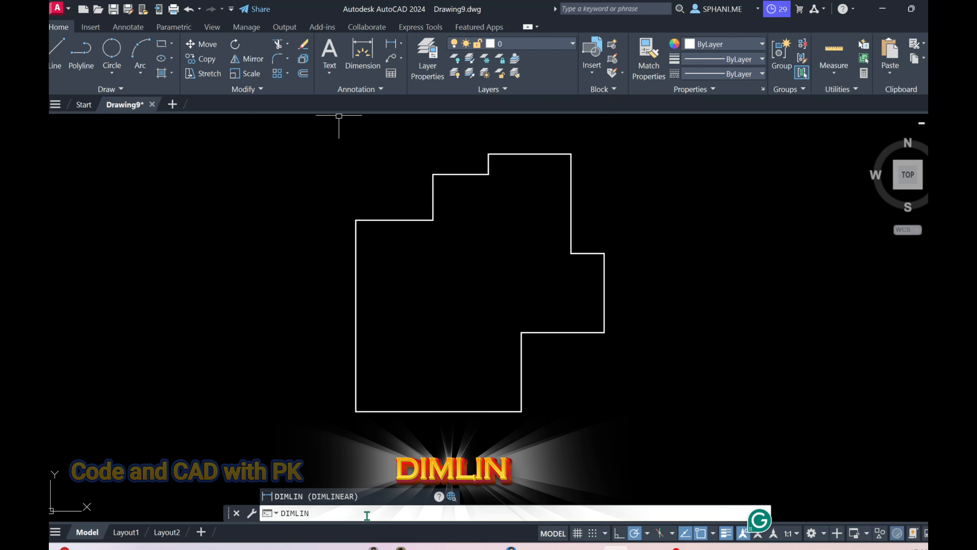
pyautogui.press('Return')
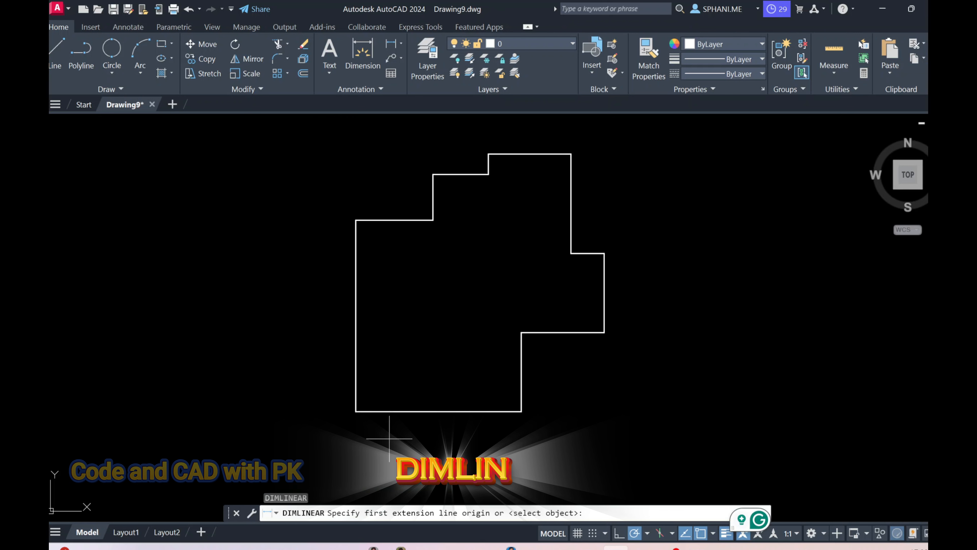
pyautogui.click(355, 411)
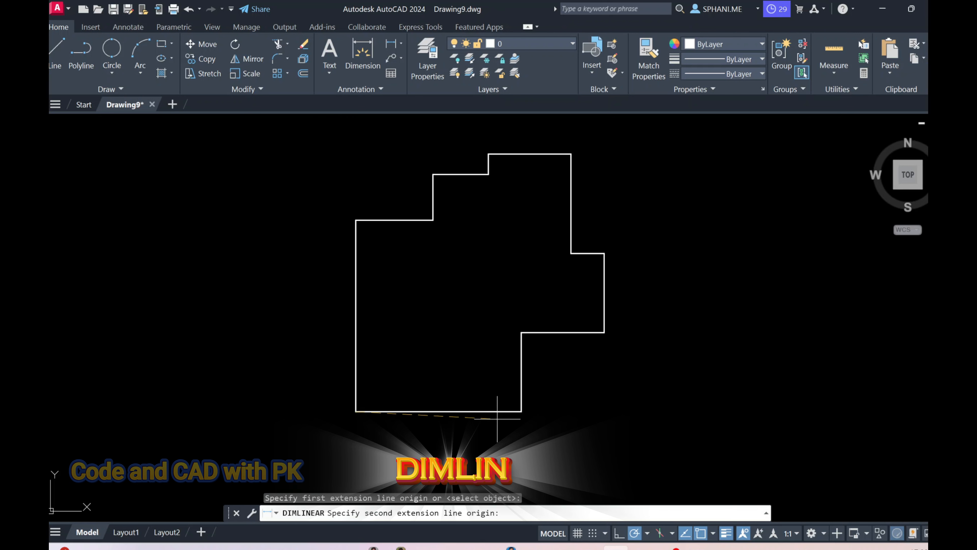
pyautogui.click(521, 411)
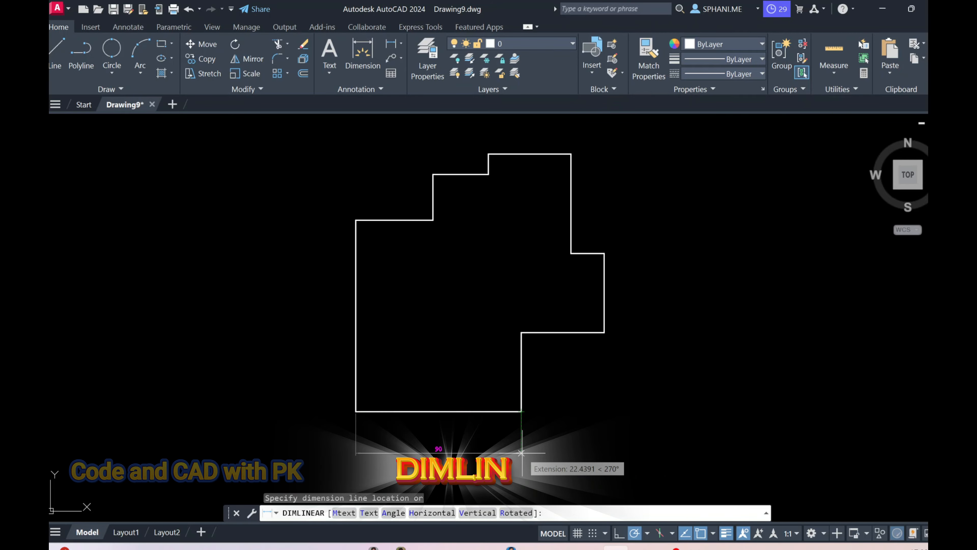
pyautogui.press('Return')
pyautogui.scroll(4, 447, 416)
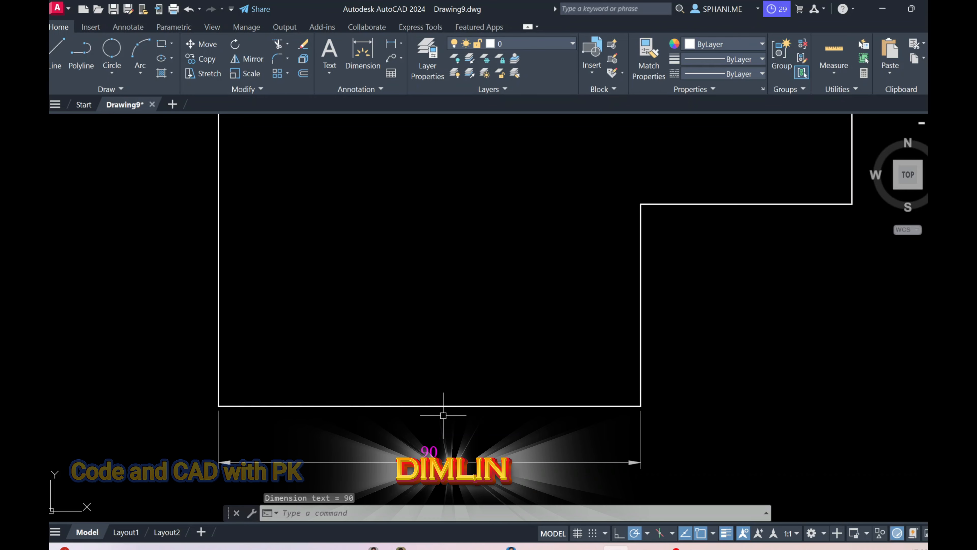
pyautogui.moveTo(447, 410); pyautogui.dragTo(444, 319, button='middle')
pyautogui.moveTo(447, 400); pyautogui.dragTo(388, 414, button='middle')
pyautogui.scroll(-2, 465, 382)
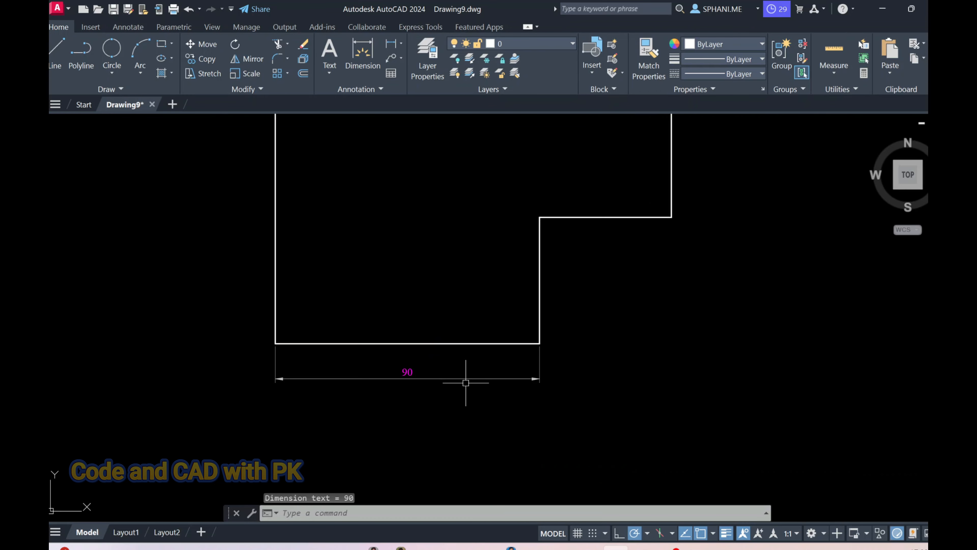
# - Add a horizontal linear dimension from the notch's outer right corner to the bottom edge's right end, in line with the bottom edge's dimension
pyautogui.moveTo(525, 386); pyautogui.dragTo(490, 407, button='middle')
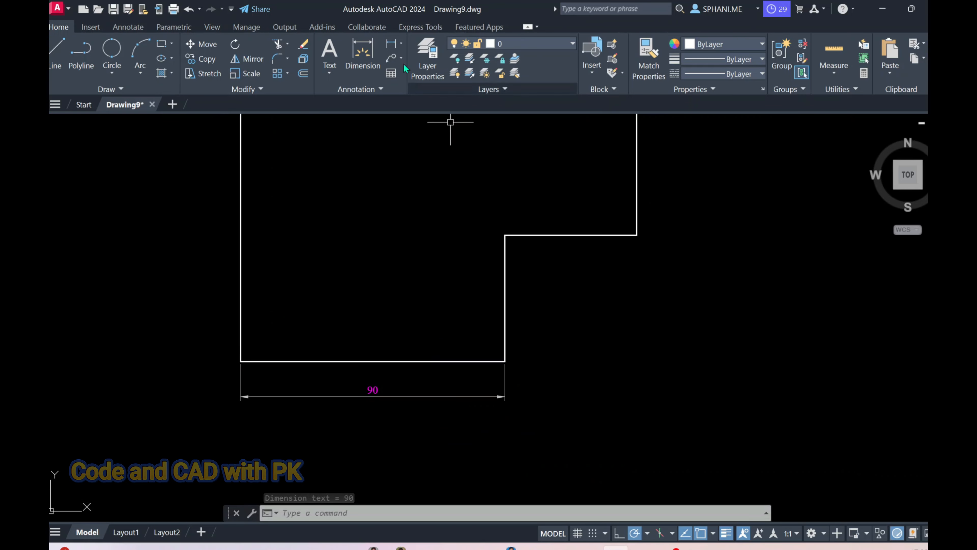
pyautogui.click(392, 43)
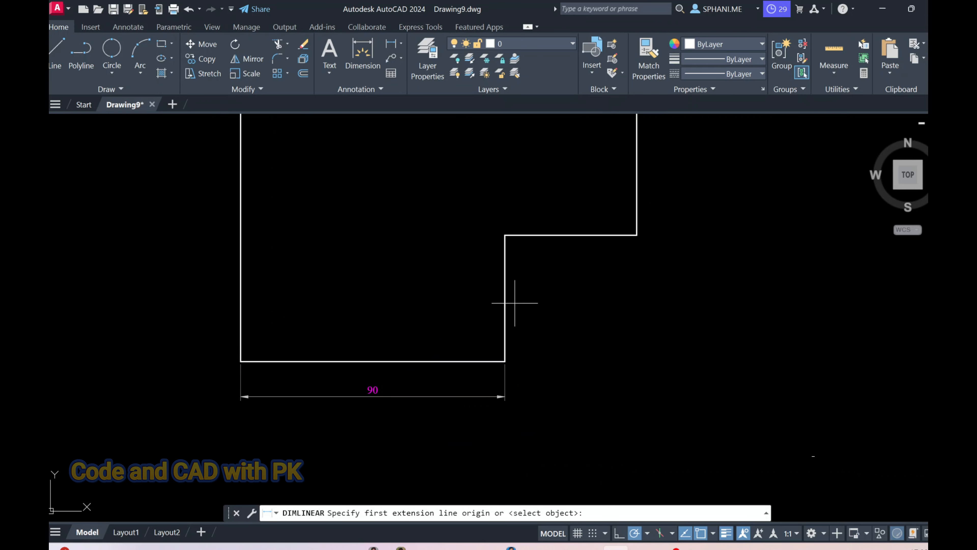
pyautogui.click(636, 235)
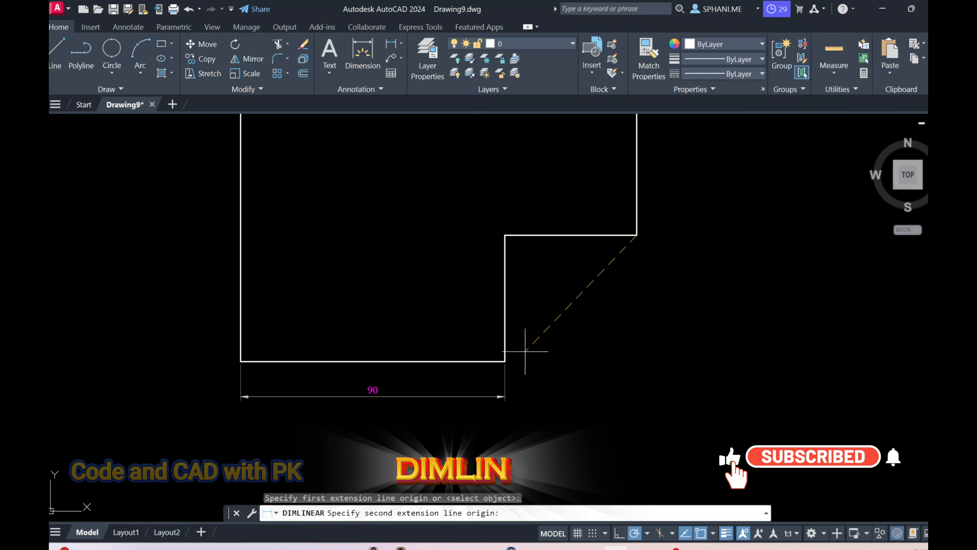
pyautogui.write('end')
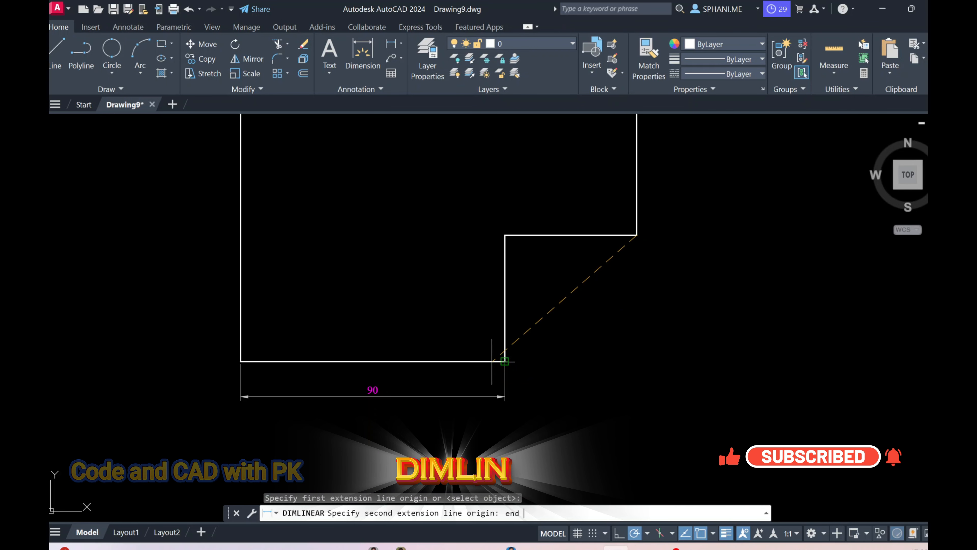
pyautogui.press('Return')
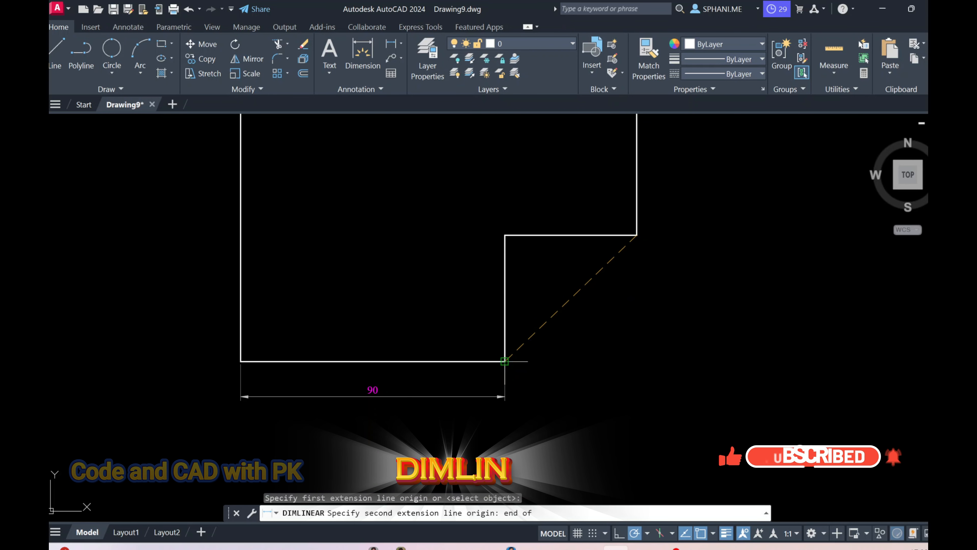
pyautogui.click(504, 361)
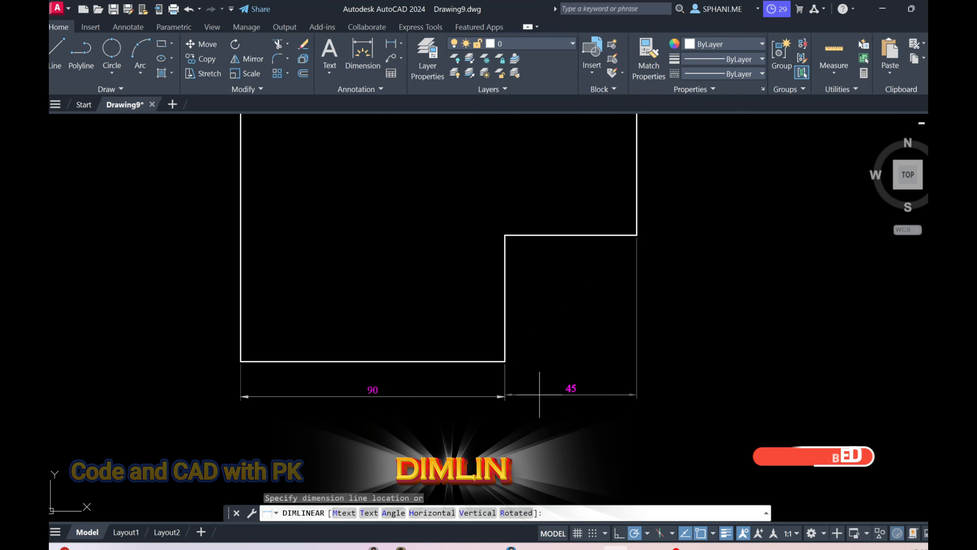
pyautogui.click(504, 396)
pyautogui.scroll(4, 542, 414)
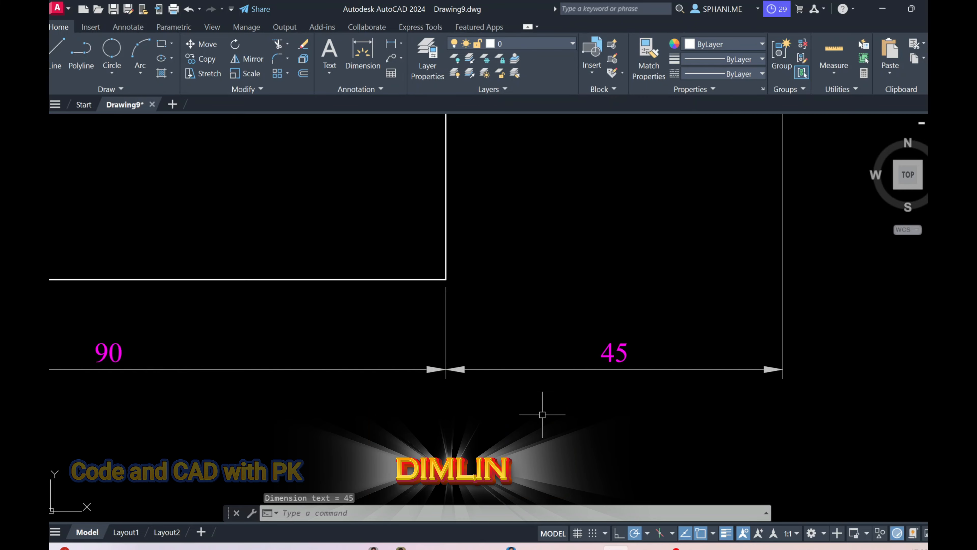
# - Add a vertical linear dimension to the outline's left edge, placing the dimension line about 12 mm outside it
pyautogui.scroll(-4, 542, 415)
pyautogui.scroll(-4, 579, 391)
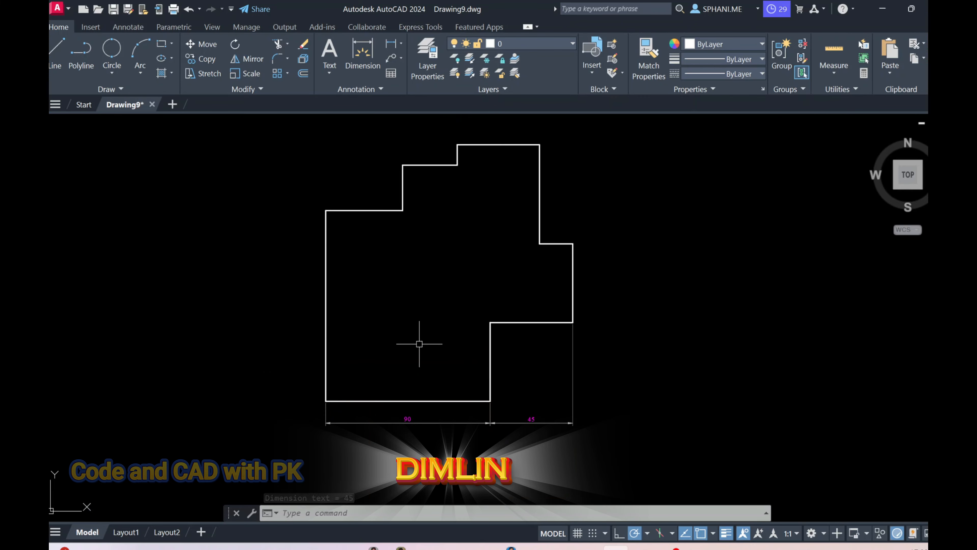
pyautogui.write('dimlin')
pyautogui.press('Return')
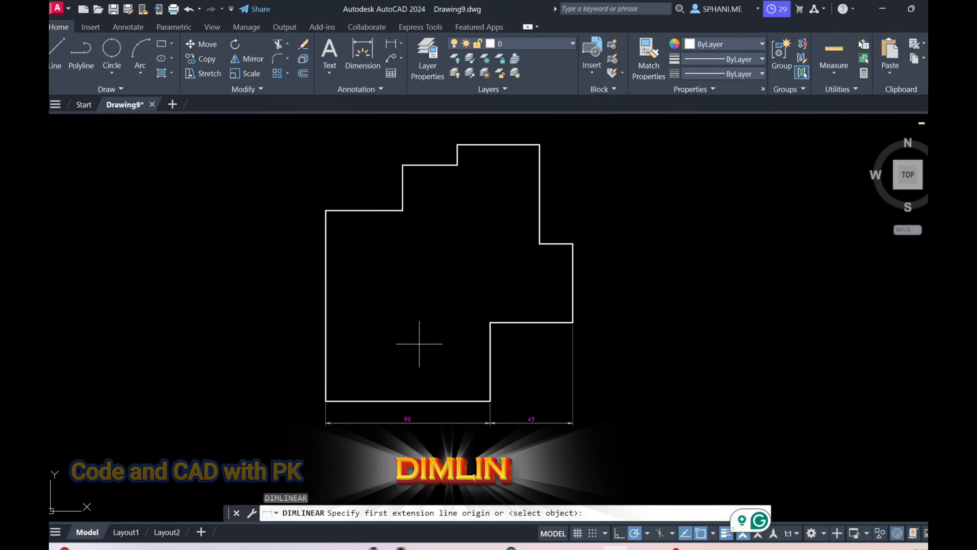
pyautogui.write('end')
pyautogui.press('Return')
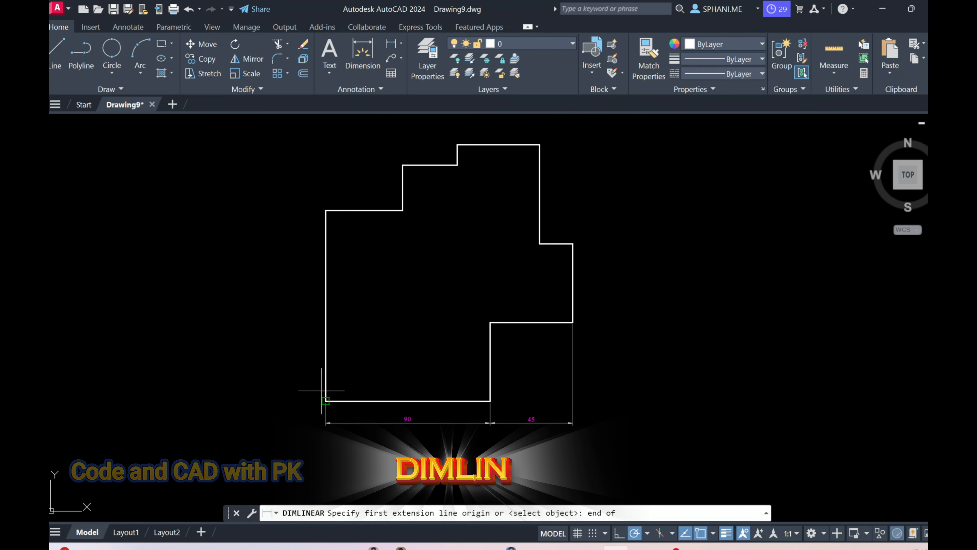
pyautogui.click(326, 400)
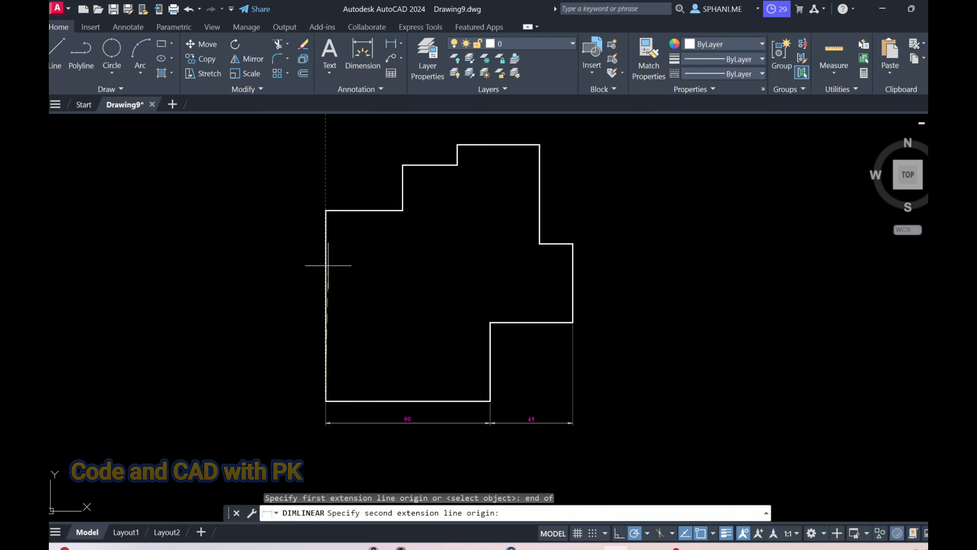
pyautogui.click(325, 210)
pyautogui.click(285, 211)
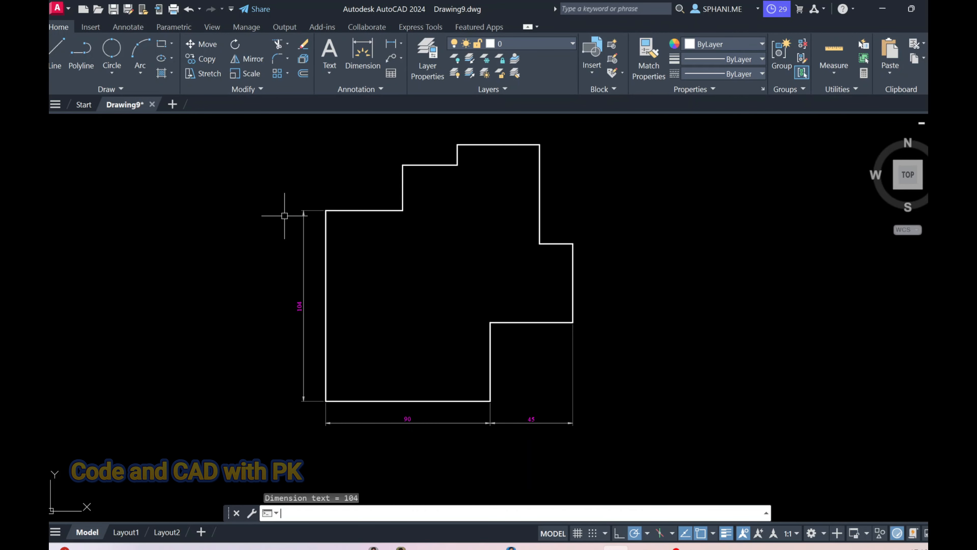
# - Add a vertical linear dimension to the outermost right edge above the notch, with its dimension line offset 12 from the edge
pyautogui.scroll(2, 581, 308)
pyautogui.moveTo(580, 309)
pyautogui.mouseDown(button='middle')
pyautogui.moveTo(576, 328)
pyautogui.moveTo(574, 298)
pyautogui.mouseUp(button='middle')
pyautogui.write('d')
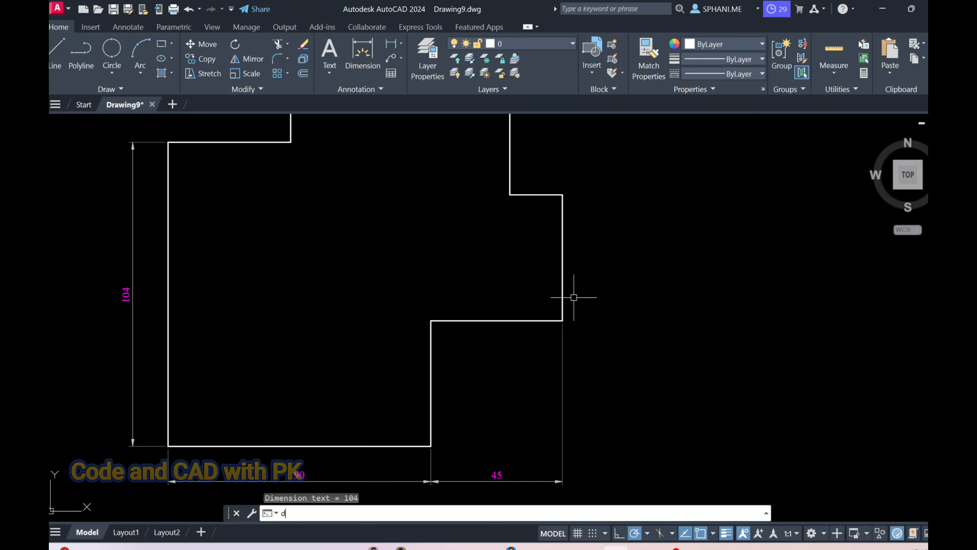
pyautogui.write('imlin')
pyautogui.press('Return')
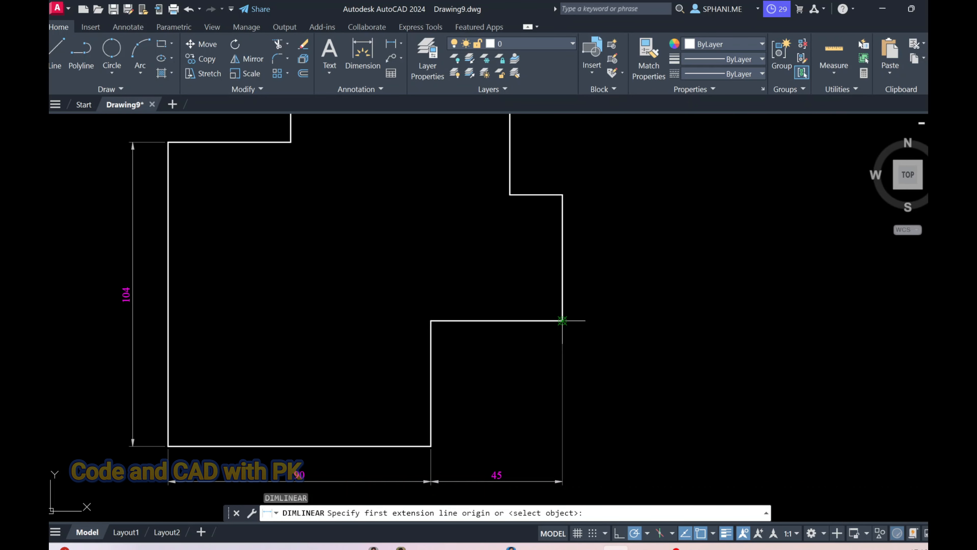
pyautogui.click(562, 194)
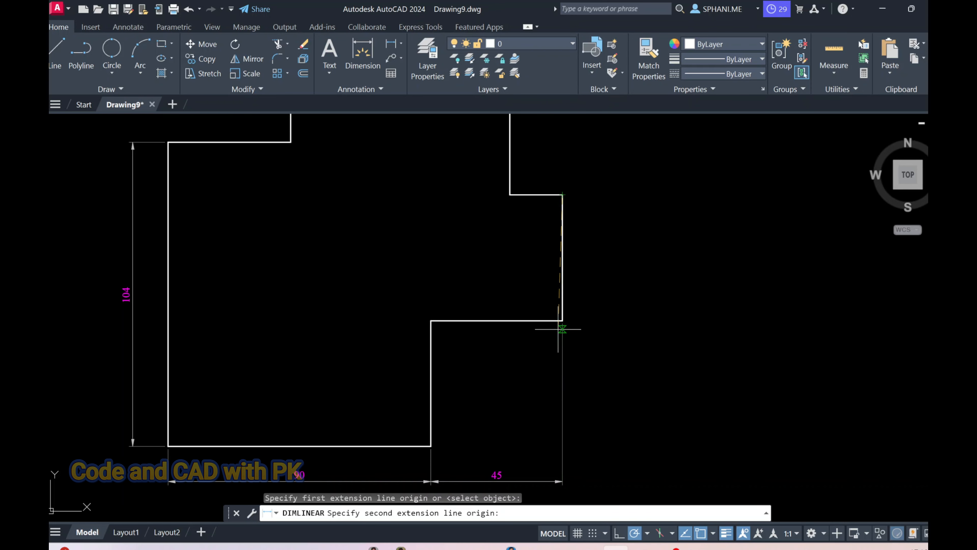
pyautogui.write('end')
pyautogui.press('Return')
pyautogui.click(562, 320)
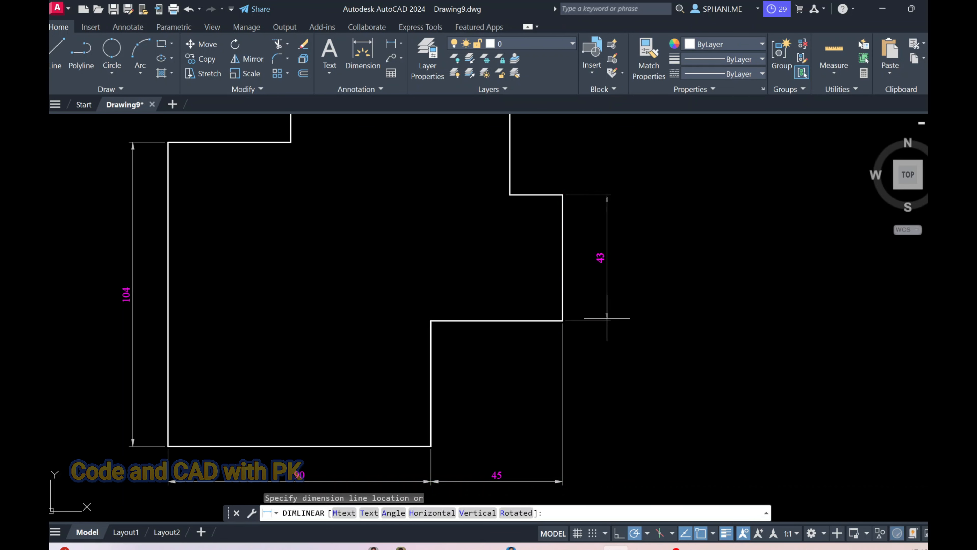
pyautogui.write('12')
pyautogui.press('Return')
# - Add a vertical linear dimension from the bottom edge's right end to the notch's outer corner, in line with the right edge's dimension
pyautogui.scroll(-2, 607, 339)
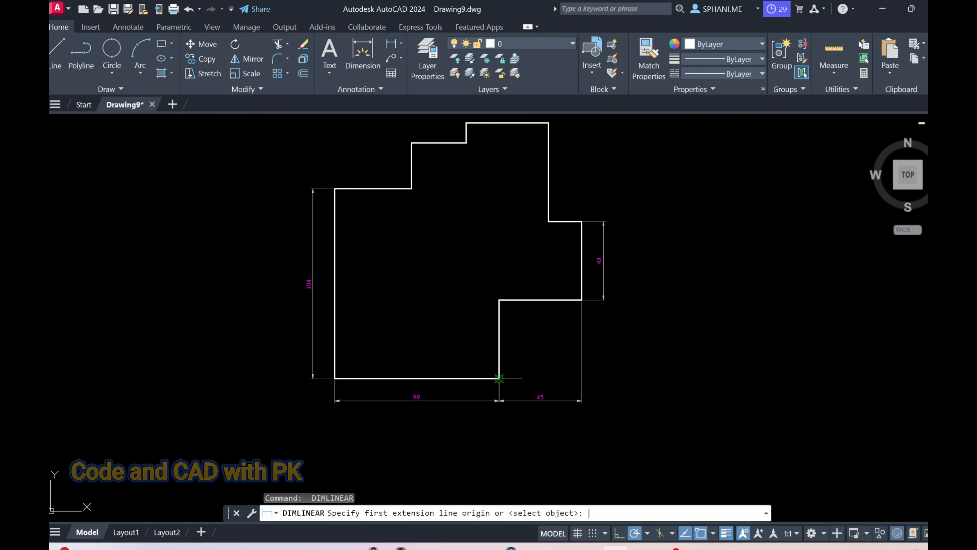
pyautogui.press('Return')
pyautogui.click(499, 378)
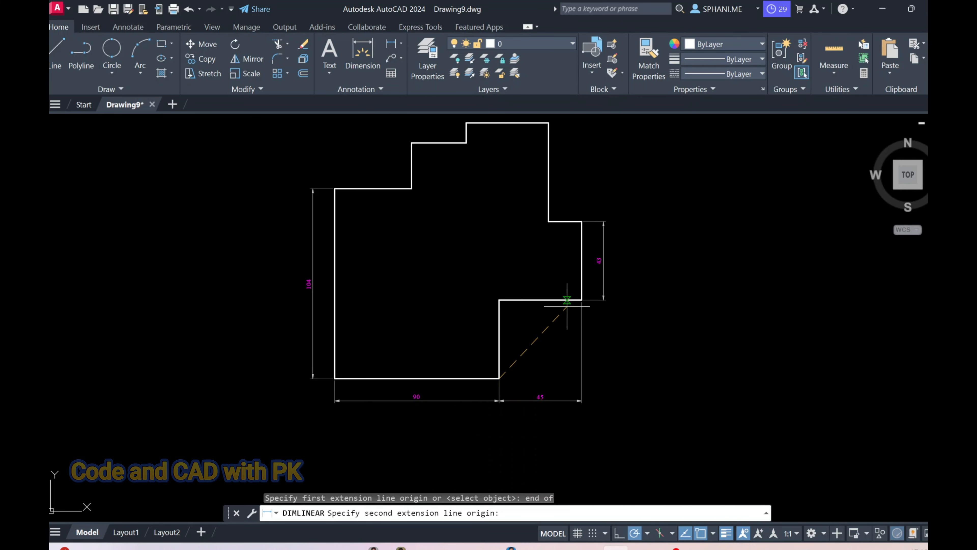
pyautogui.write('end')
pyautogui.press('Return')
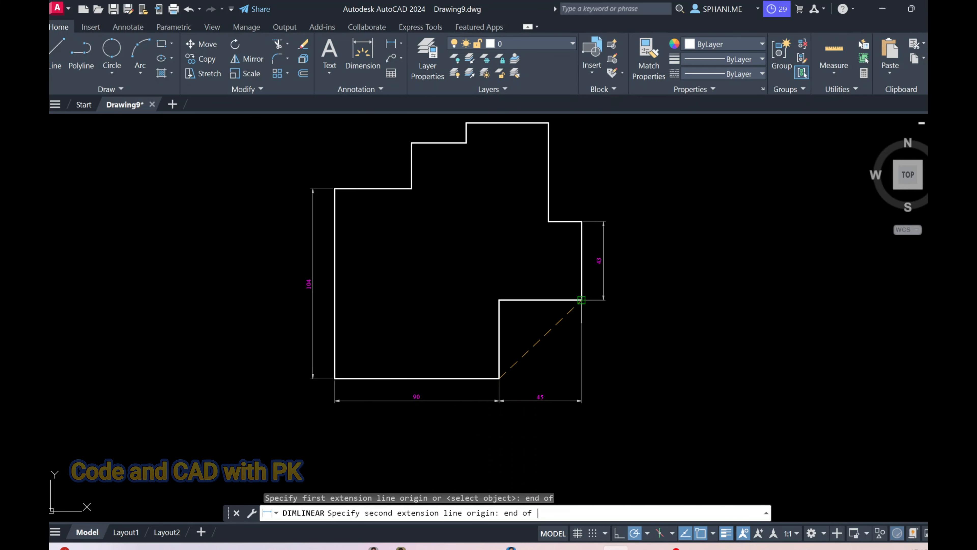
pyautogui.click(582, 300)
pyautogui.scroll(4, 600, 296)
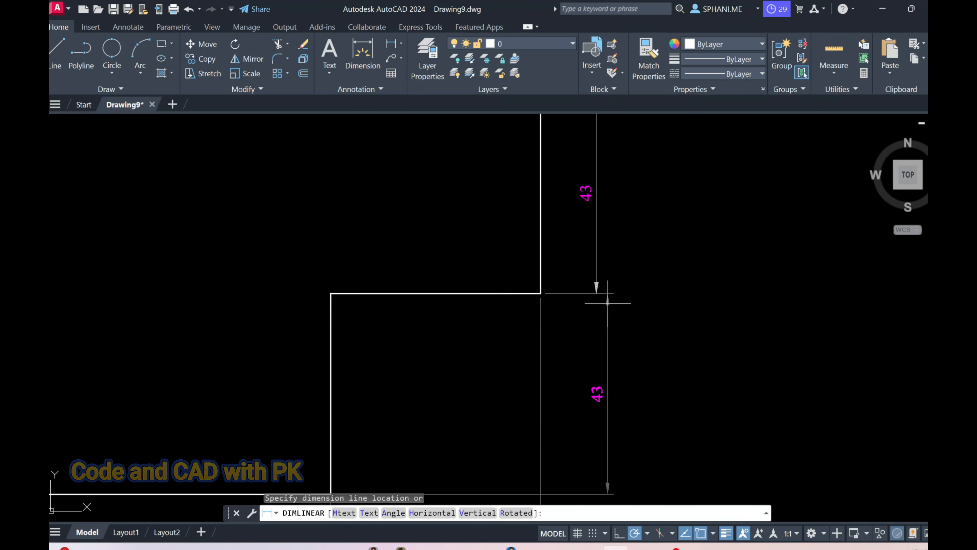
pyautogui.click(595, 294)
# - Dimension the overall height from the bottom edge's right end to the top edge's right end, placing the line outside the two shorter vertical dimensions
pyautogui.scroll(-5, 596, 294)
pyautogui.scroll(2, 639, 280)
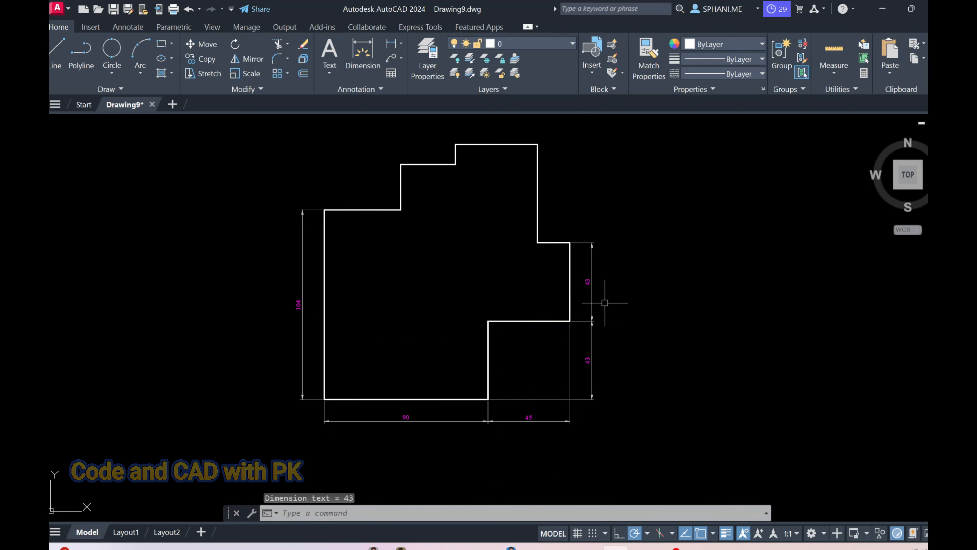
pyautogui.press('Return')
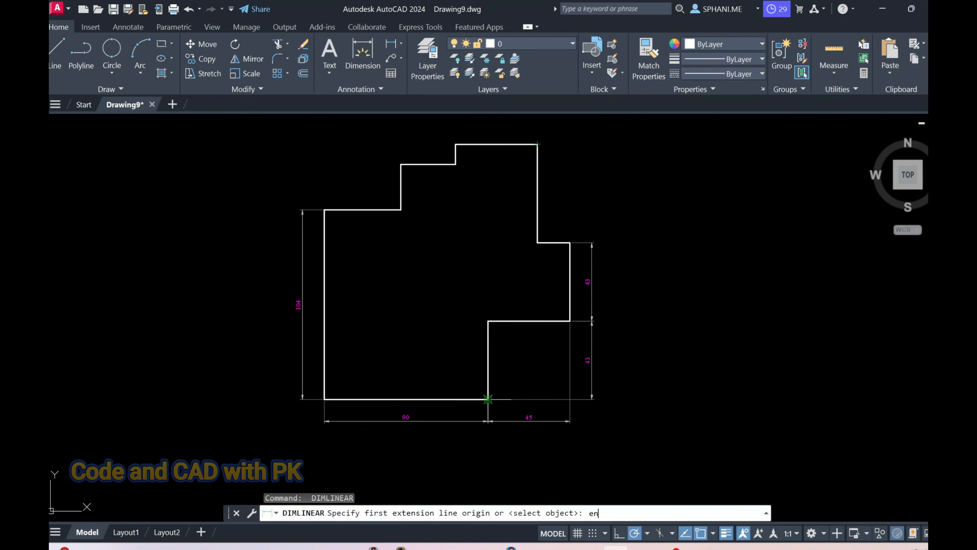
pyautogui.click(488, 398)
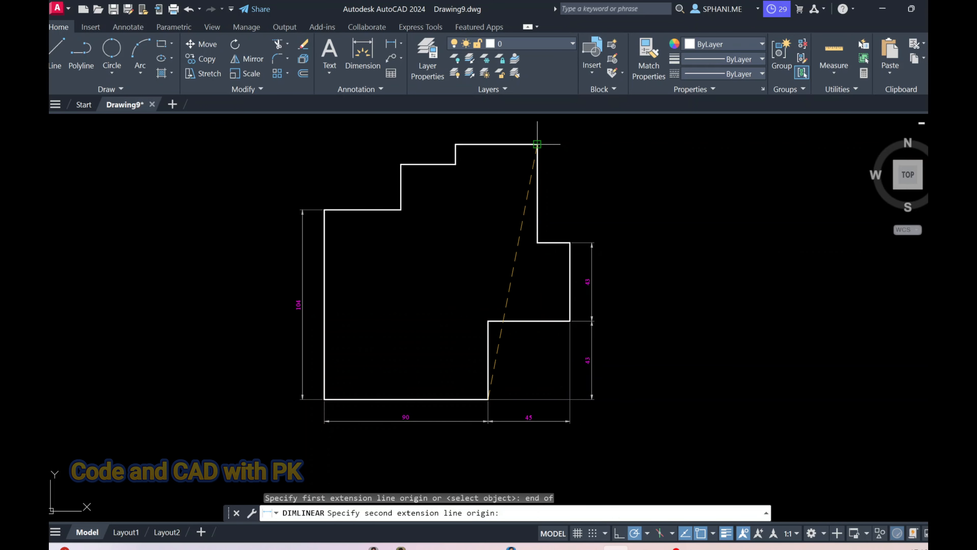
pyautogui.click(537, 144)
pyautogui.scroll(4, 628, 306)
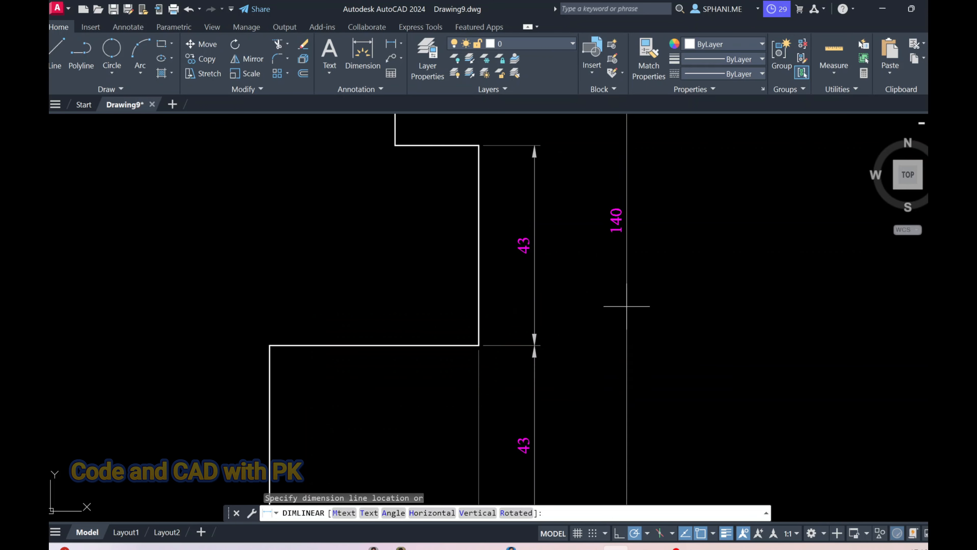
pyautogui.click(584, 317)
# - Add a horizontal linear dimension for the right-hand step's width, placing the dimension line about 12 mm above the top edge
pyautogui.scroll(-6, 650, 306)
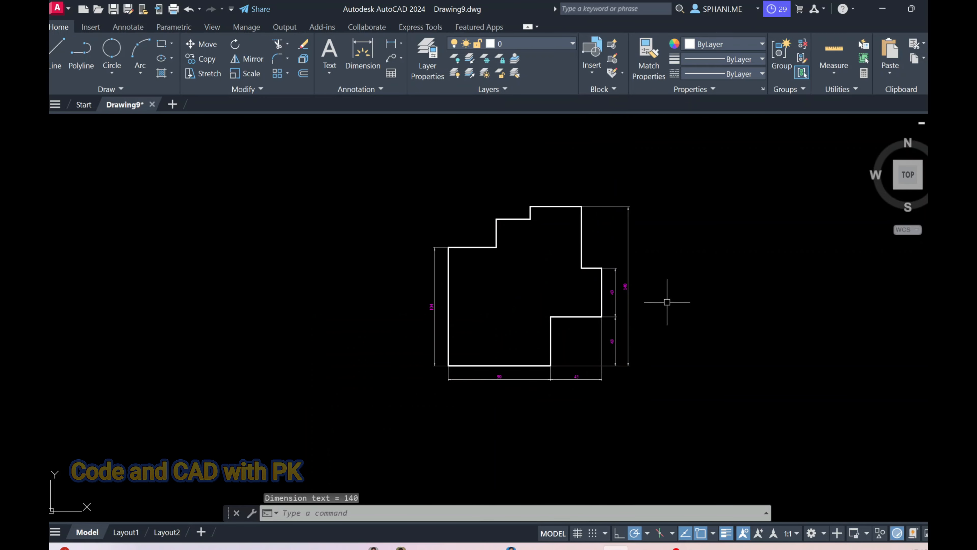
pyautogui.scroll(2, 570, 261)
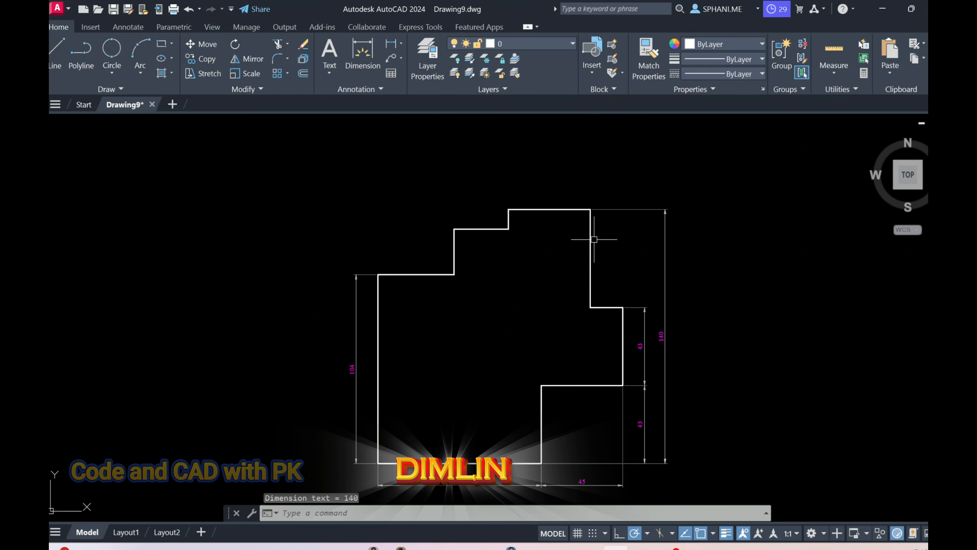
pyautogui.write('dimlin')
pyautogui.press('Return')
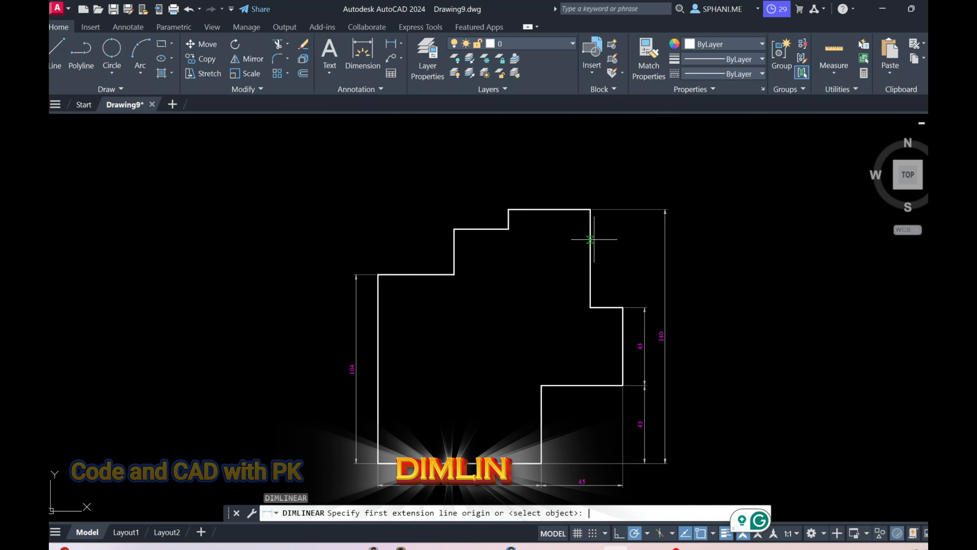
pyautogui.scroll(4, 598, 252)
pyautogui.write('end')
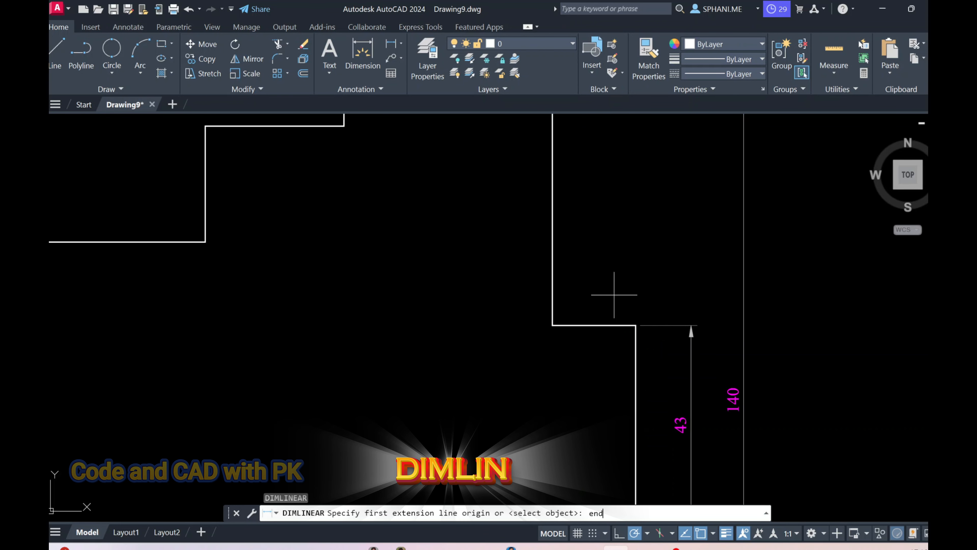
pyautogui.press('Return')
pyautogui.click(569, 326)
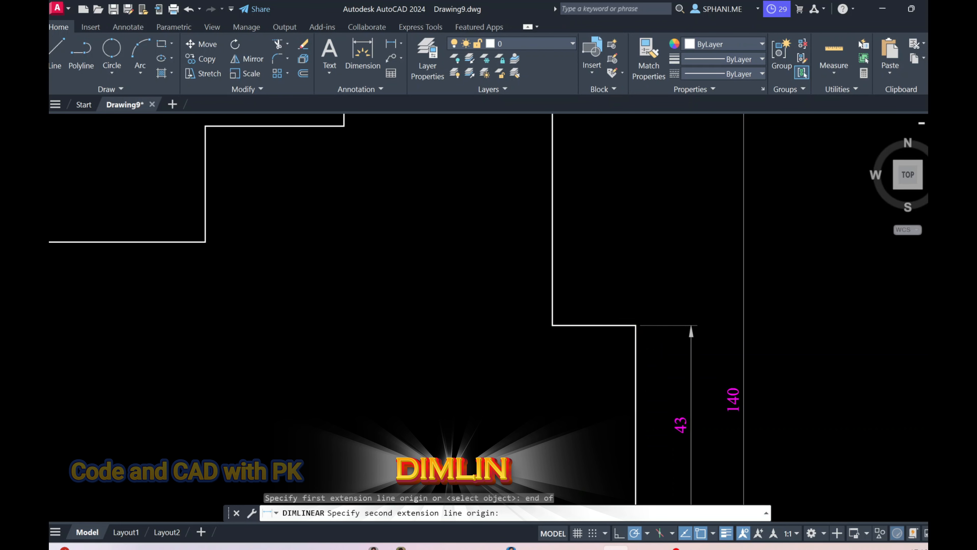
pyautogui.scroll(-4, 584, 278)
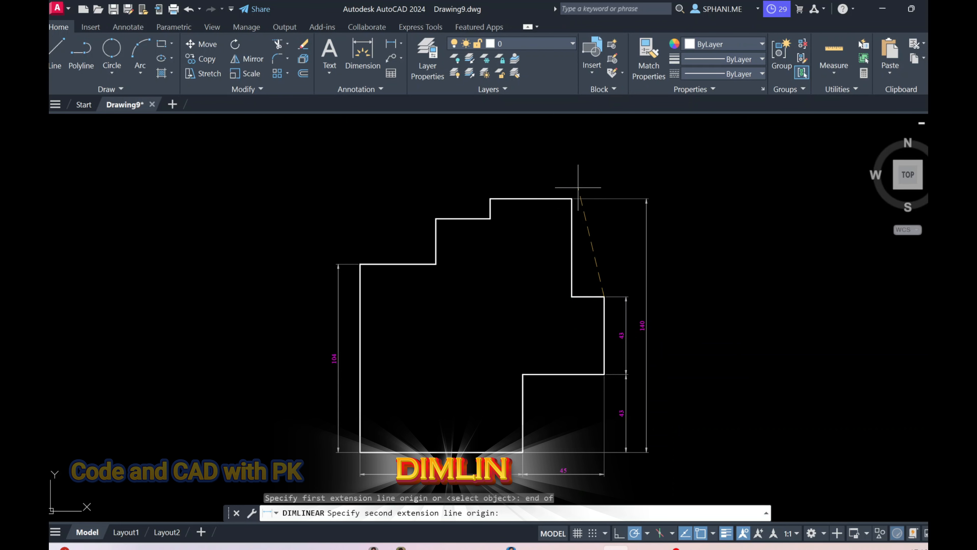
pyautogui.click(572, 199)
pyautogui.scroll(2, 578, 176)
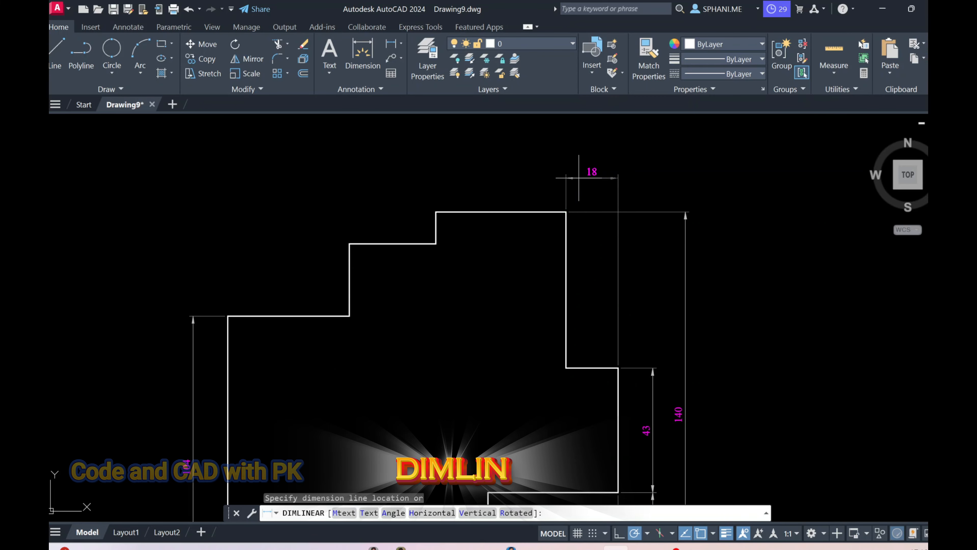
pyautogui.click(579, 178)
pyautogui.press('Return')
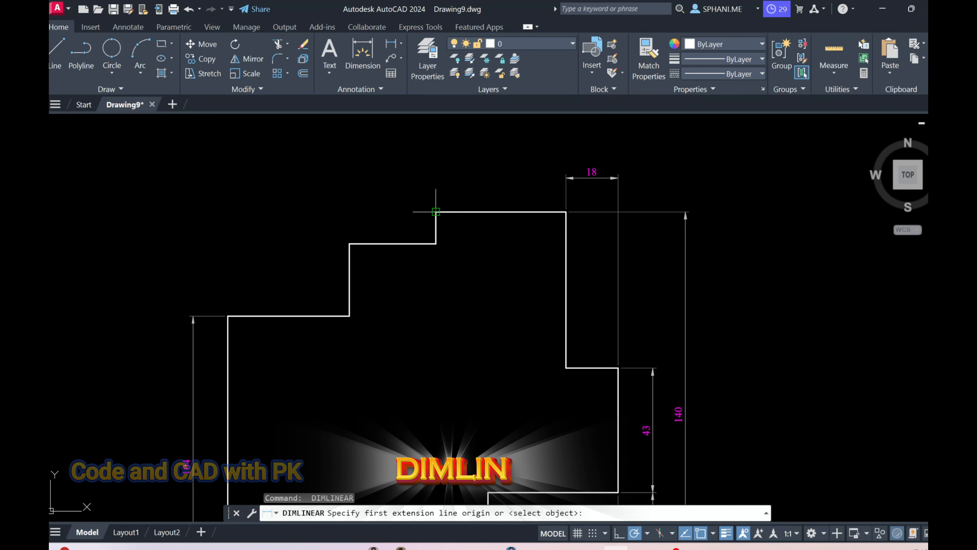
pyautogui.click(436, 211)
pyautogui.write('end')
pyautogui.press('Return')
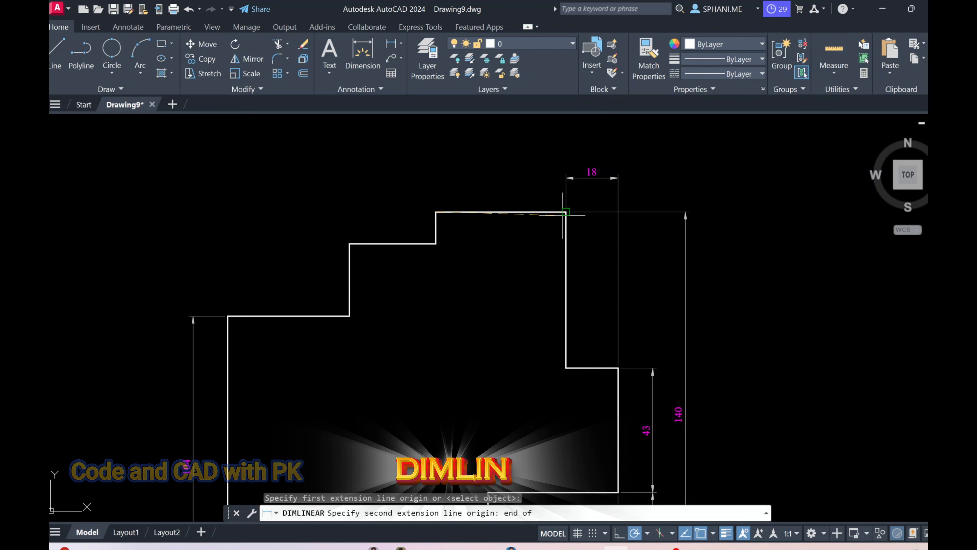
pyautogui.click(565, 212)
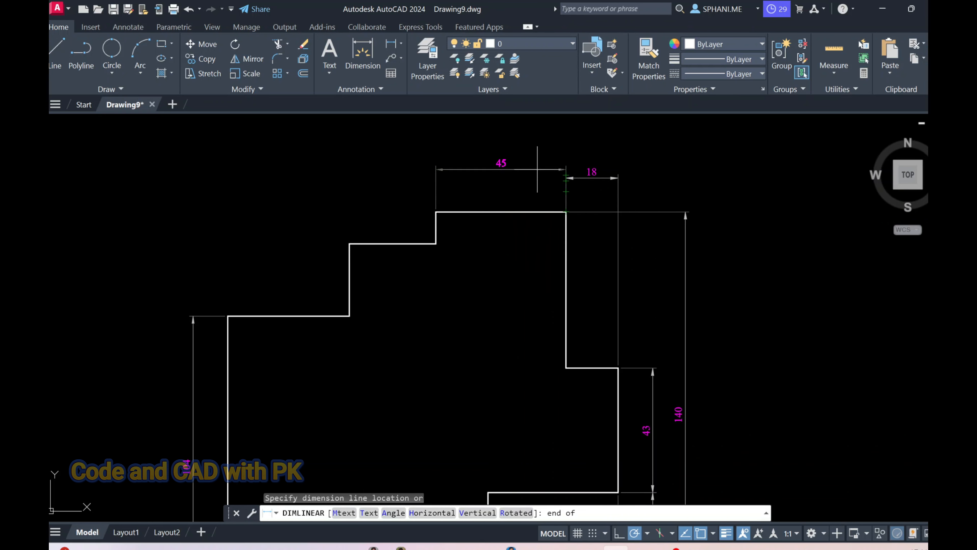
pyautogui.press('Escape')
# - Add a horizontal linear dimension to the outline's top edge, in line with the right-hand step's dimension
pyautogui.press('Return')
pyautogui.click(437, 211)
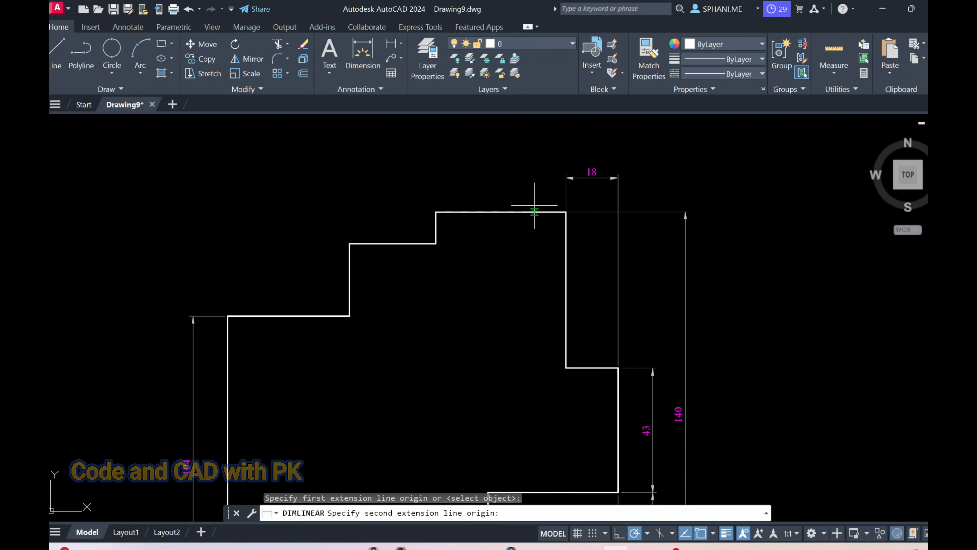
pyautogui.click(565, 211)
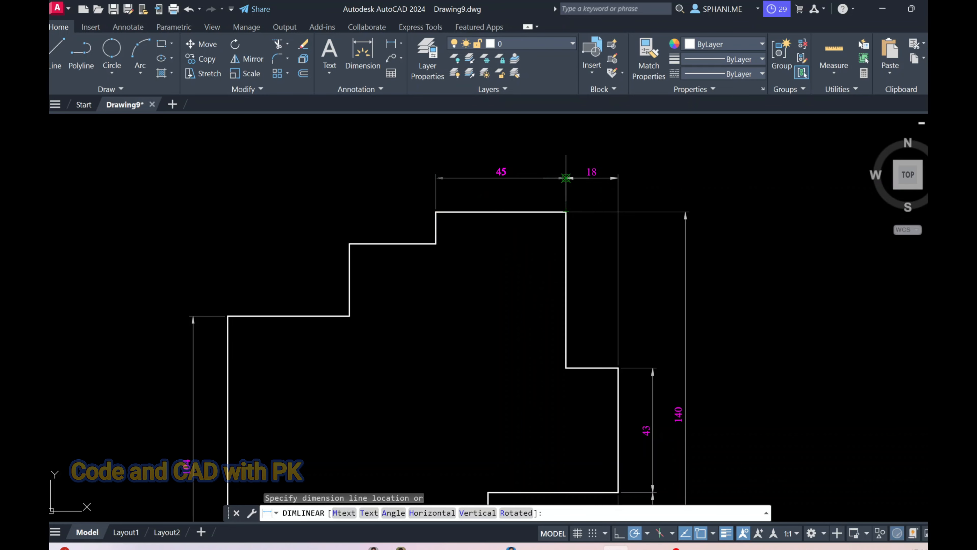
pyautogui.click(567, 177)
# - Add a horizontal linear dimension to the middle step left of the top edge, with its line level with the top edge's dimension
pyautogui.press('Return')
pyautogui.click(350, 243)
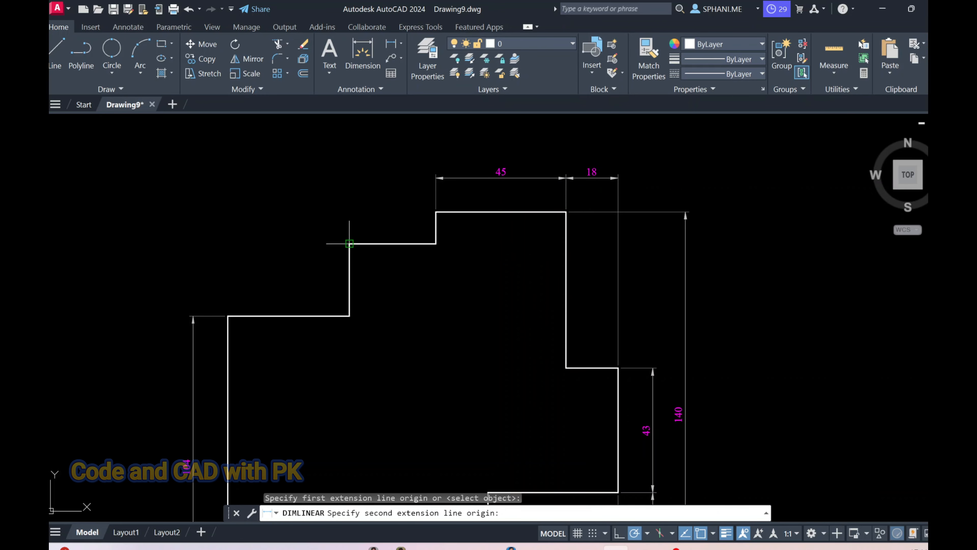
pyautogui.click(436, 212)
pyautogui.click(438, 176)
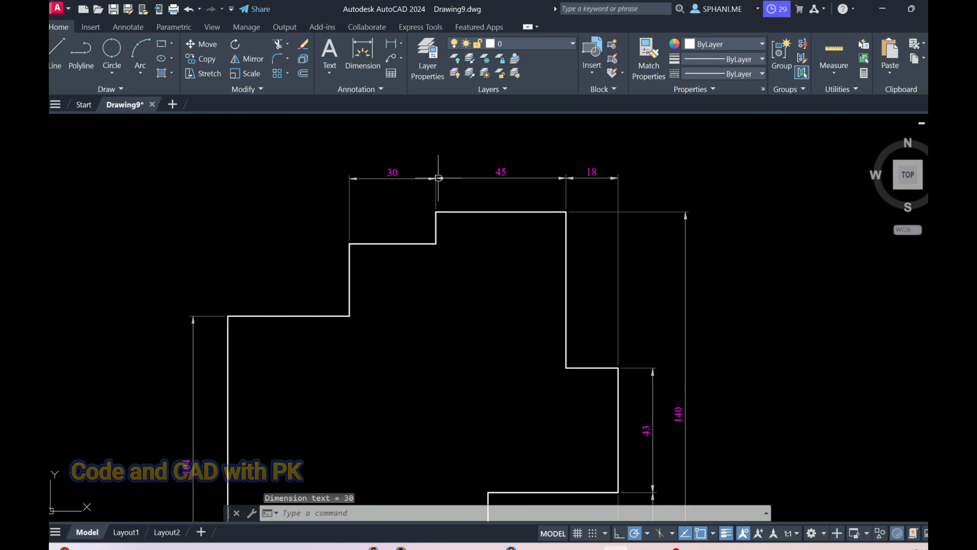
# - Stretch the middle step's dimension line by its grip to meet the arrow tip of the top edge's dimension, then deselect it
pyautogui.scroll(2, 362, 217)
pyautogui.scroll(6, 458, 174)
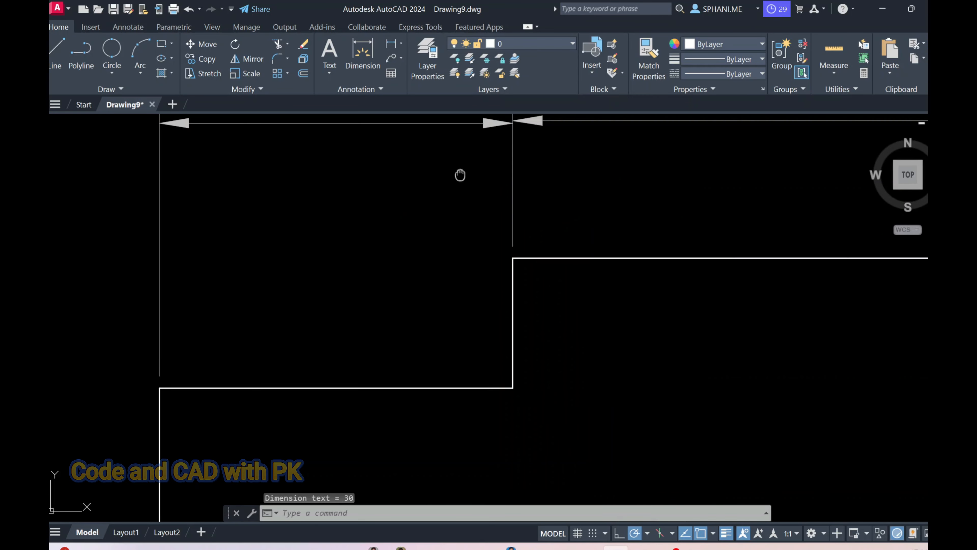
pyautogui.click(488, 247)
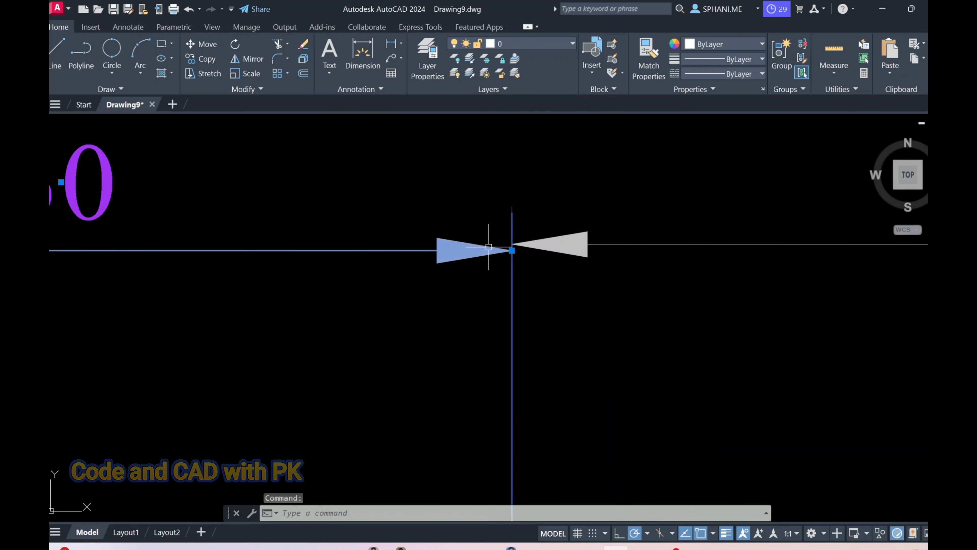
pyautogui.click(511, 251)
pyautogui.scroll(-8, 506, 304)
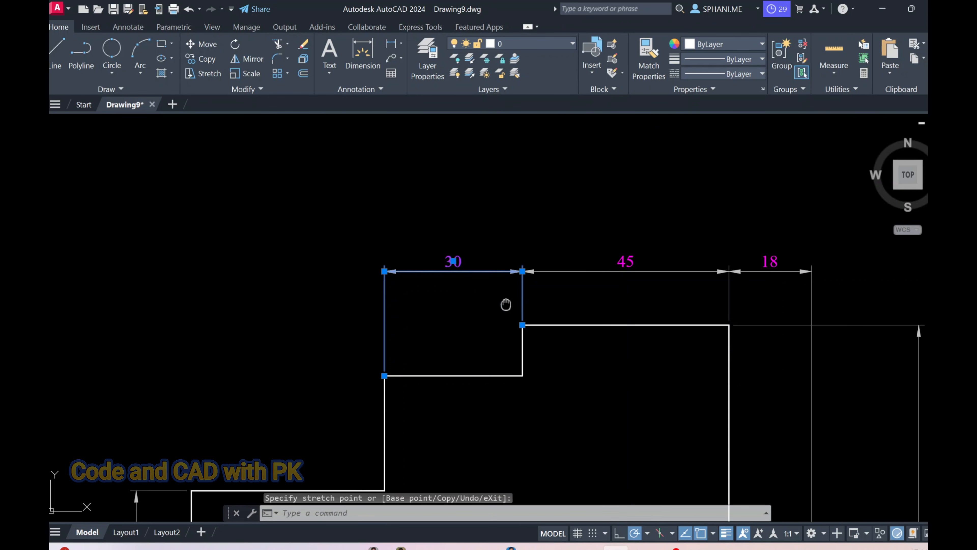
pyautogui.moveTo(506, 304); pyautogui.dragTo(518, 219, button='middle')
pyautogui.press('Escape')
# - Add a horizontal linear dimension to the lowest left step, placing its line level with the middle step's dimension at the shared arrow tip
pyautogui.write('DIMLINEAR')
pyautogui.press('Return')
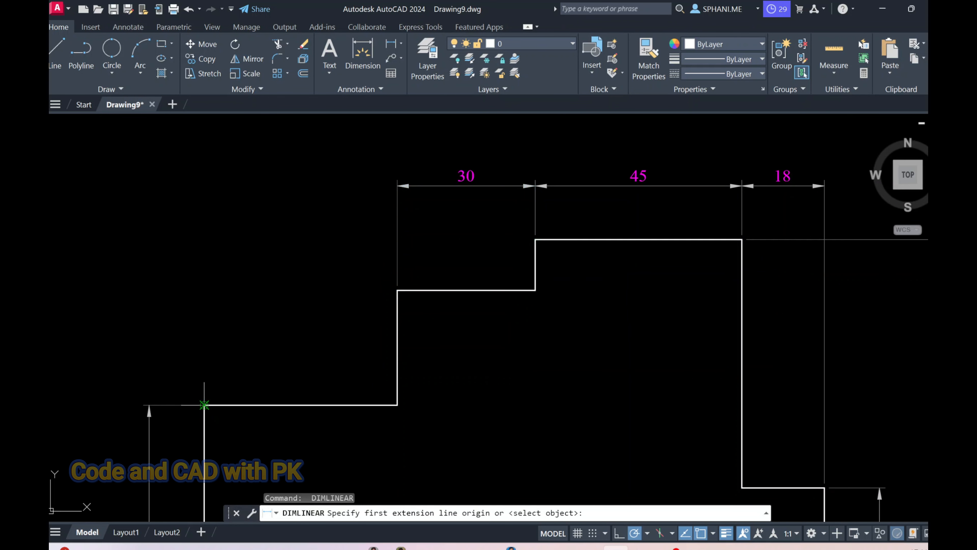
pyautogui.scroll(4, 204, 405)
pyautogui.click(205, 404)
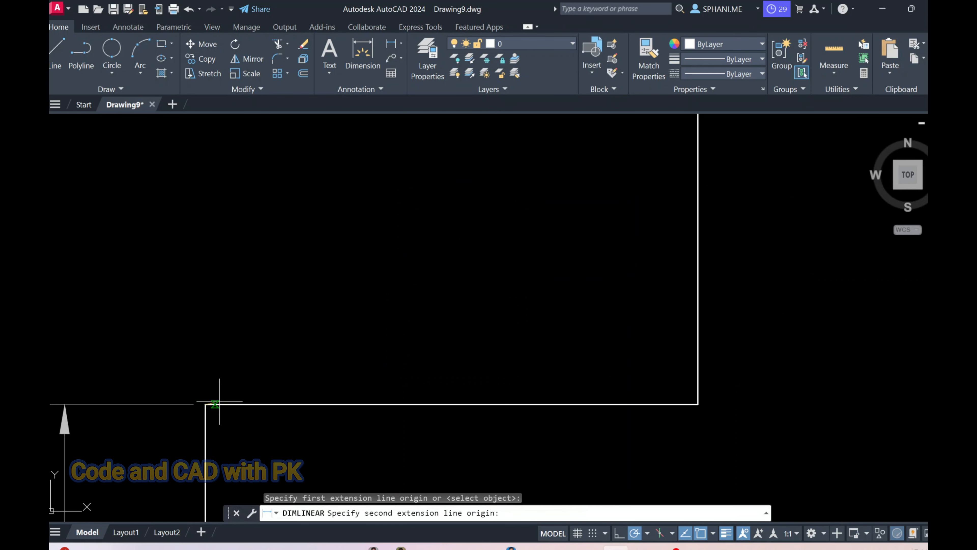
pyautogui.click(698, 404)
pyautogui.scroll(-4, 710, 374)
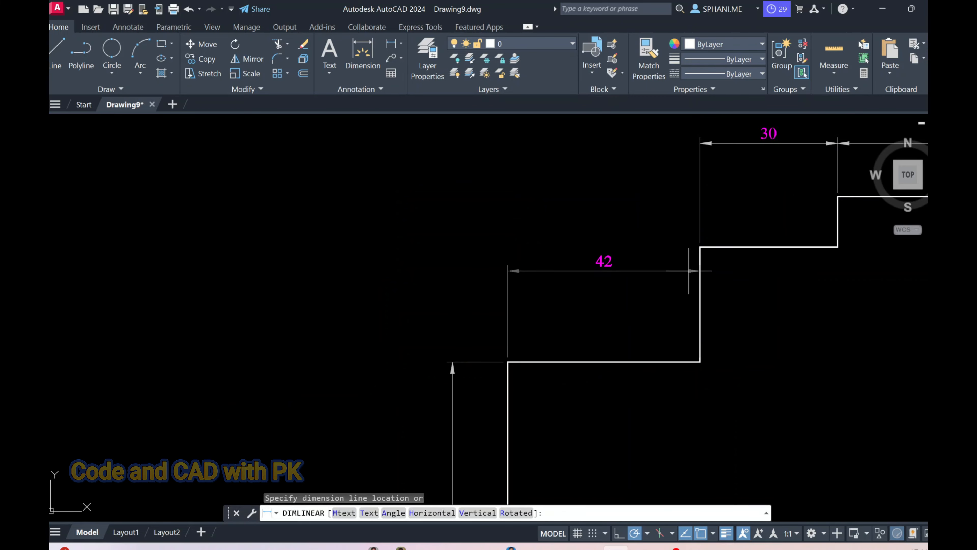
pyautogui.scroll(4, 699, 152)
pyautogui.click(699, 143)
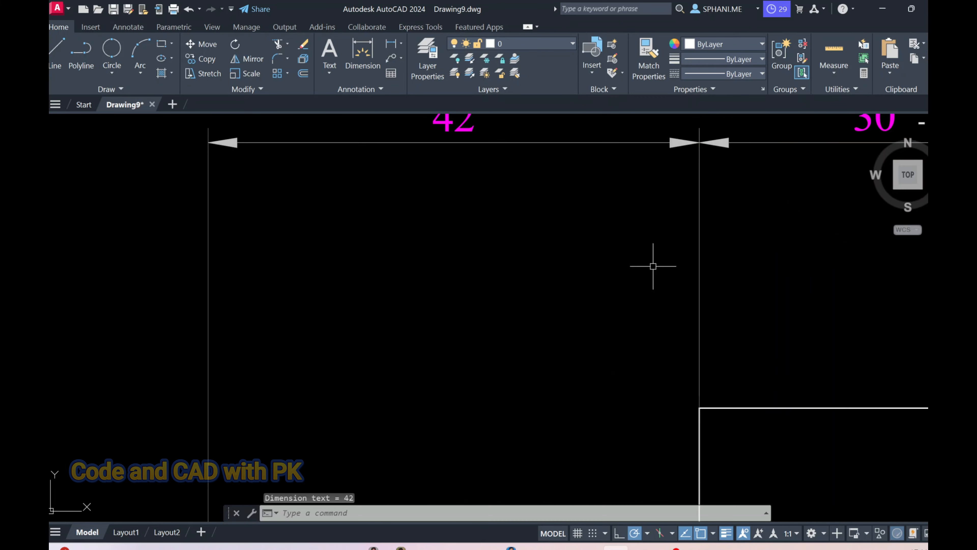
pyautogui.scroll(-4, 654, 266)
pyautogui.press('Escape')
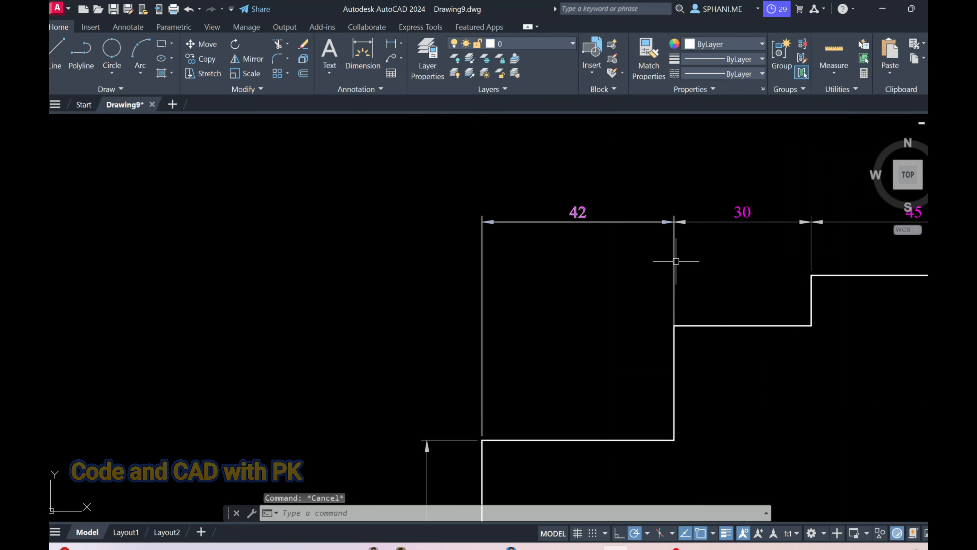
# - Stretch the right extension line origin of the lowest left step's dimension up to the middle step's left corner, then zoom to the drawing extents
pyautogui.click(639, 223)
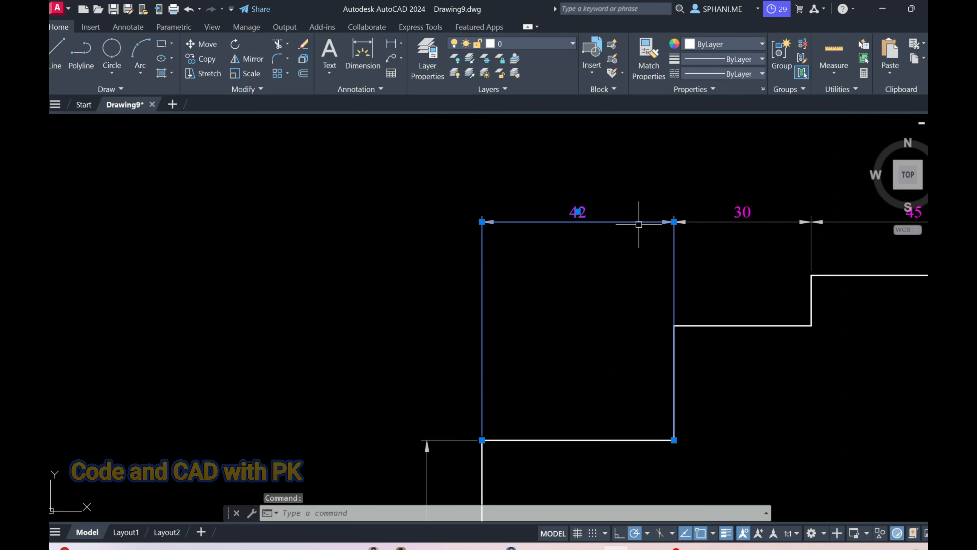
pyautogui.click(674, 440)
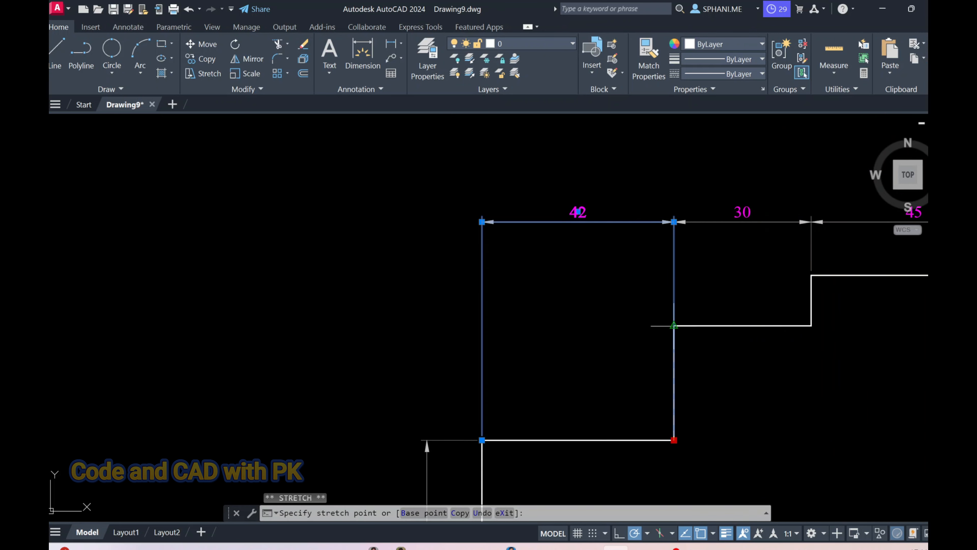
pyautogui.press('Escape')
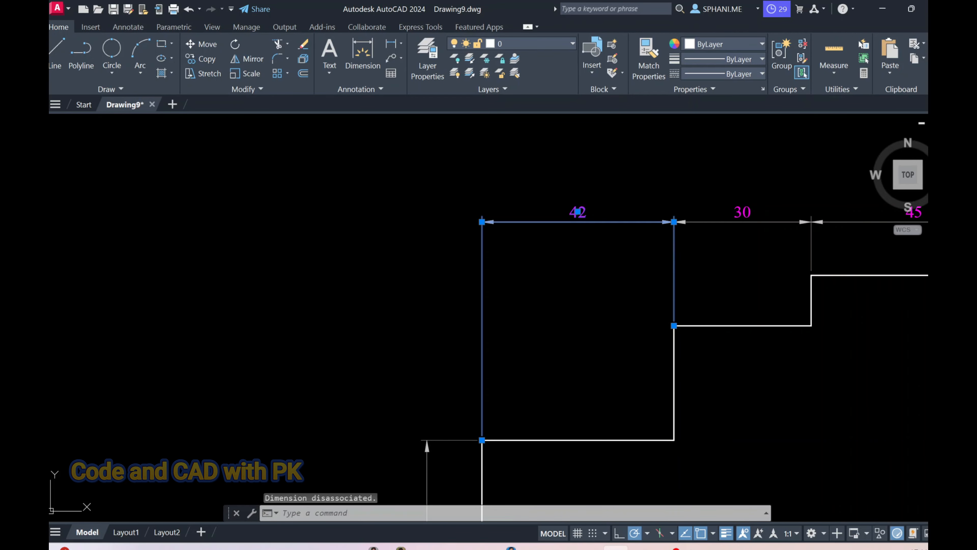
pyautogui.press('Escape')
pyautogui.write('z')
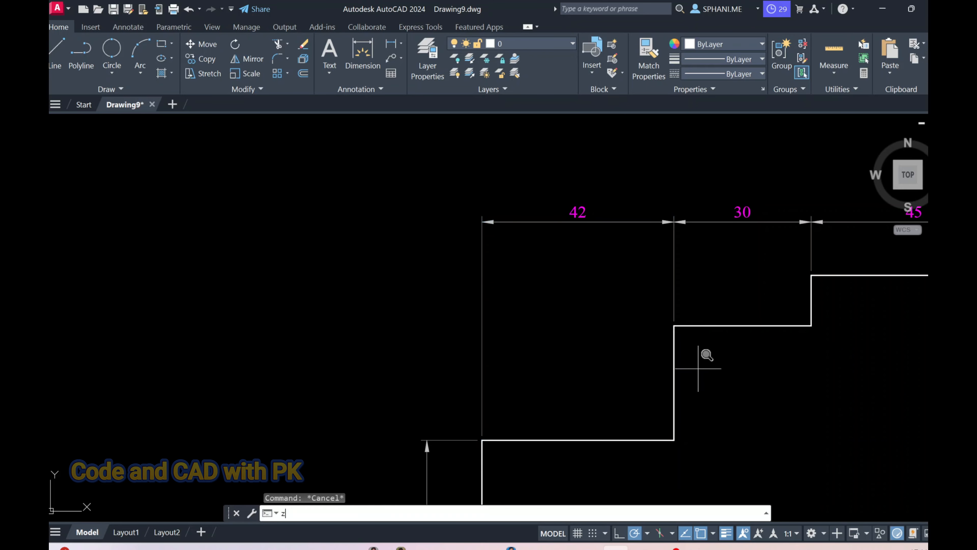
pyautogui.press('Return')
pyautogui.write('e')
pyautogui.press('Return')
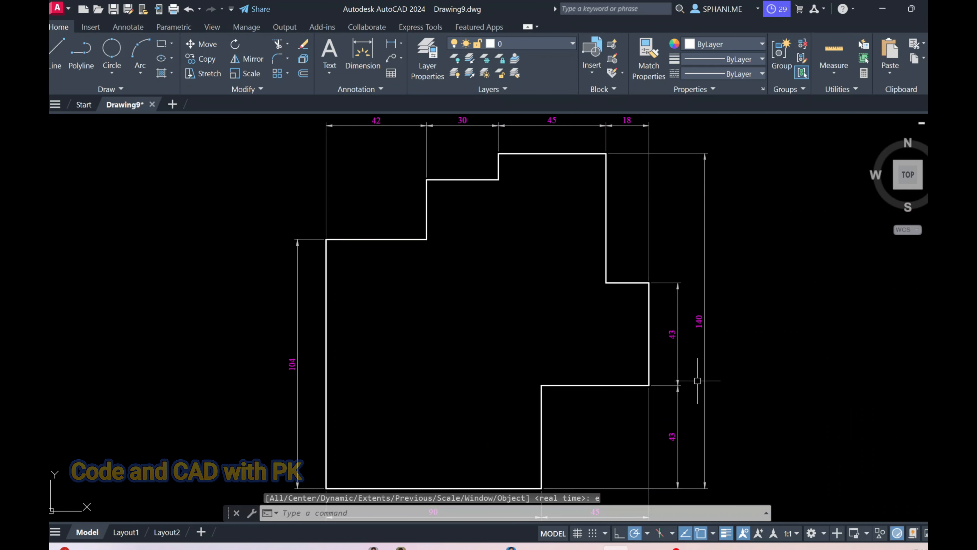
pyautogui.moveTo(446, 254); pyautogui.dragTo(502, 316, button='middle')
pyautogui.write('d')
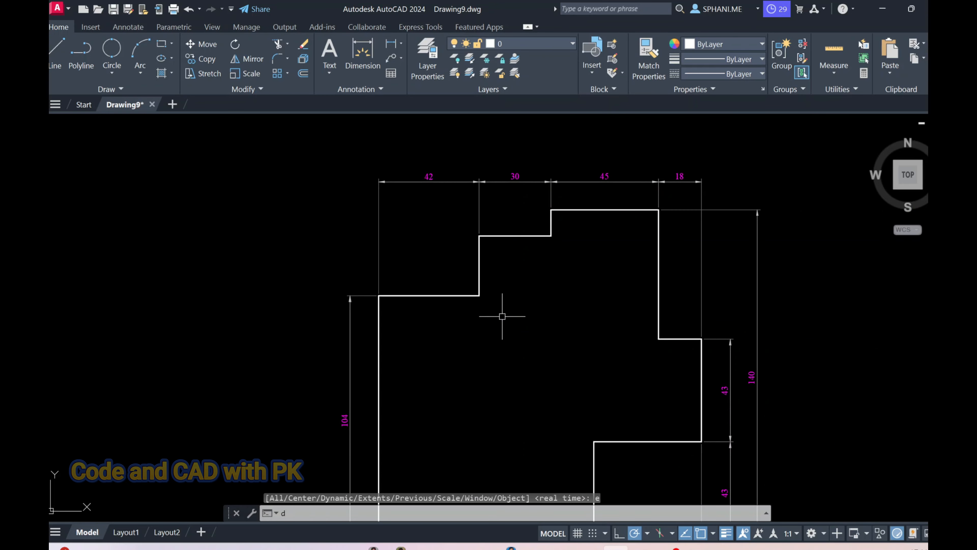
pyautogui.write('imlin')
pyautogui.press('Return')
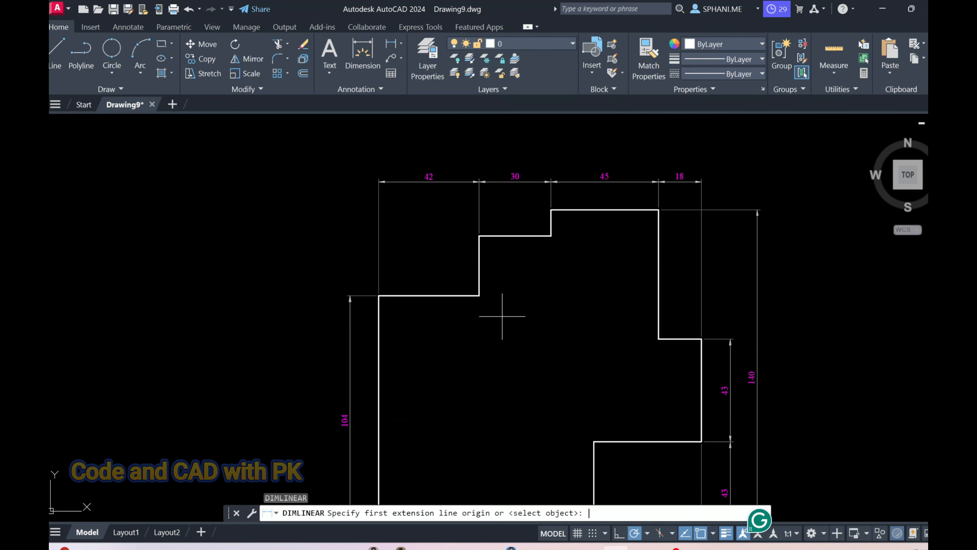
pyautogui.scroll(4, 554, 208)
pyautogui.press('Return')
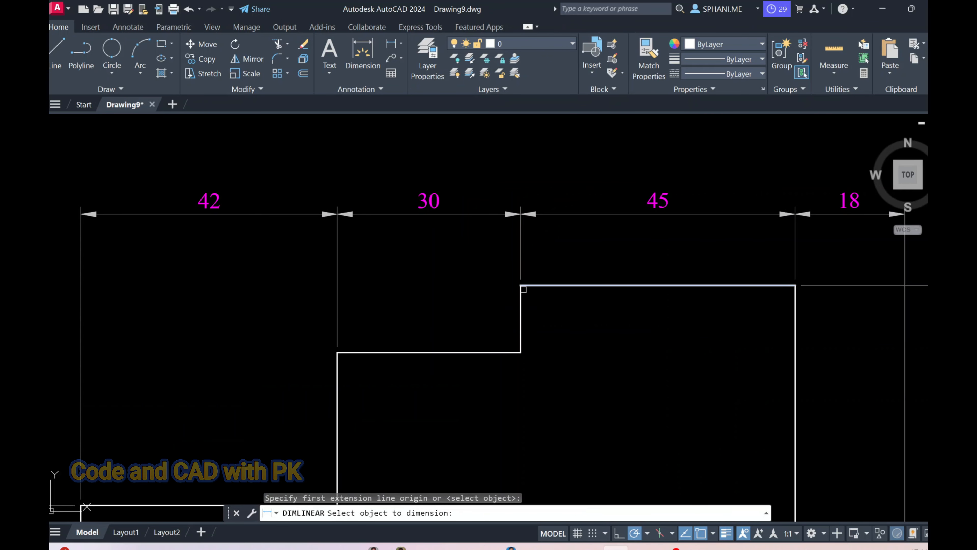
pyautogui.press('Escape')
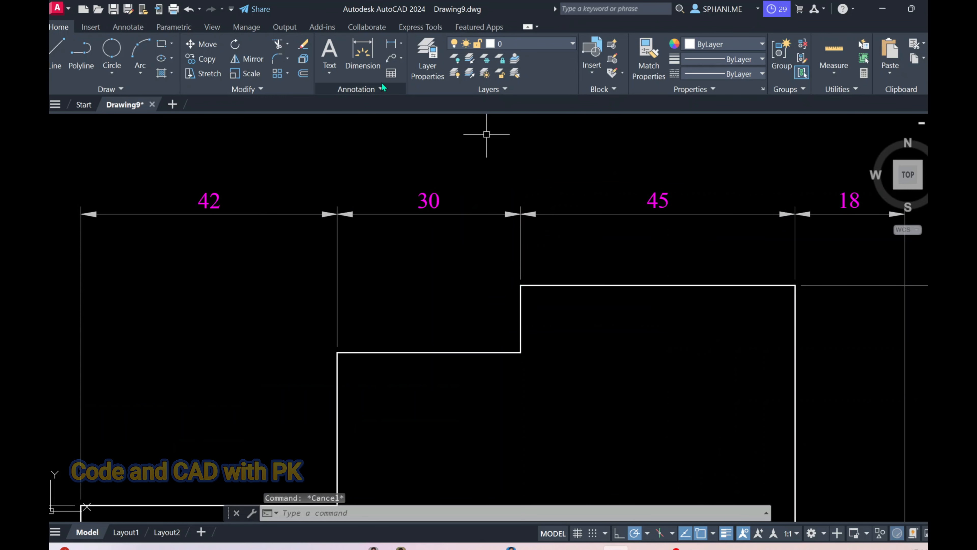
pyautogui.click(357, 47)
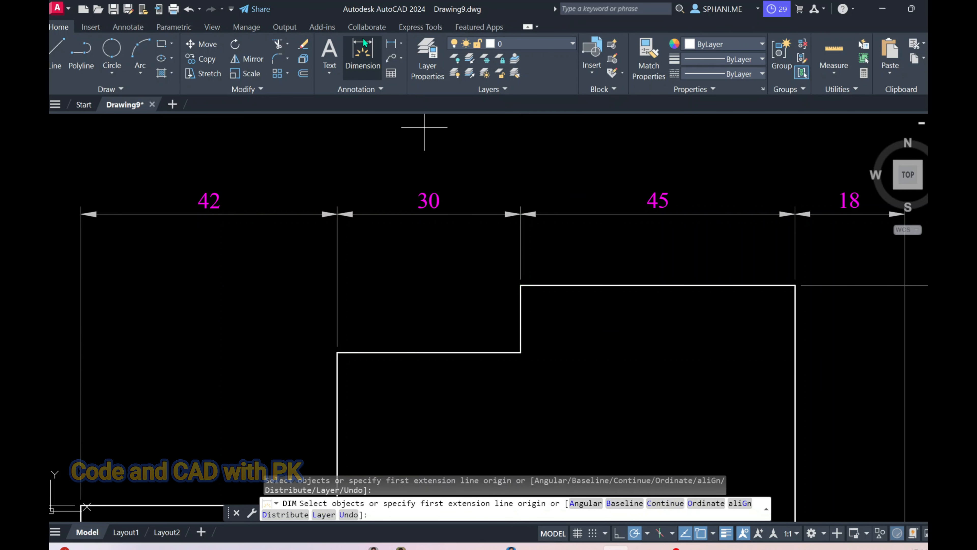
pyautogui.scroll(-4, 384, 123)
pyautogui.press('Escape')
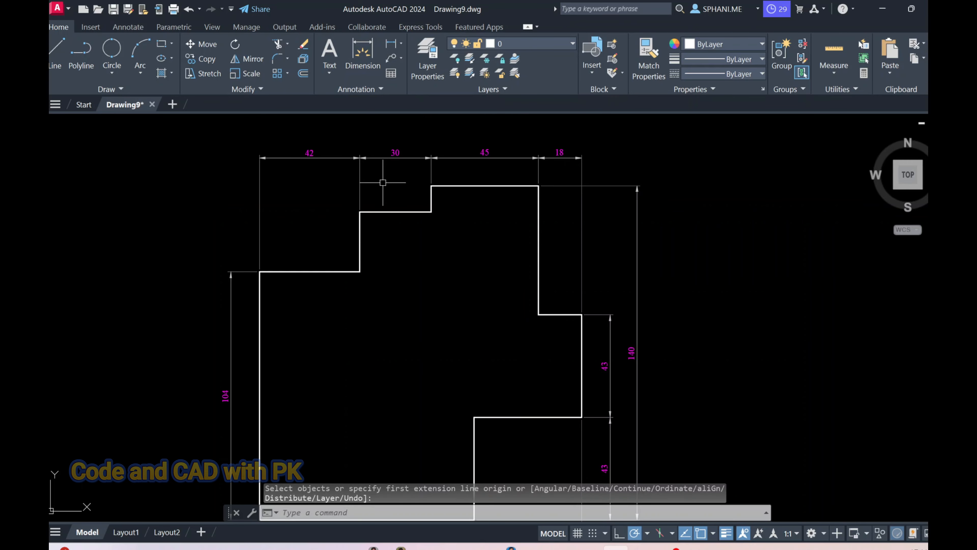
# - Dimension the vertical edge between the lowest left step and the middle step, in line with the left side's vertical dimension
pyautogui.click(362, 55)
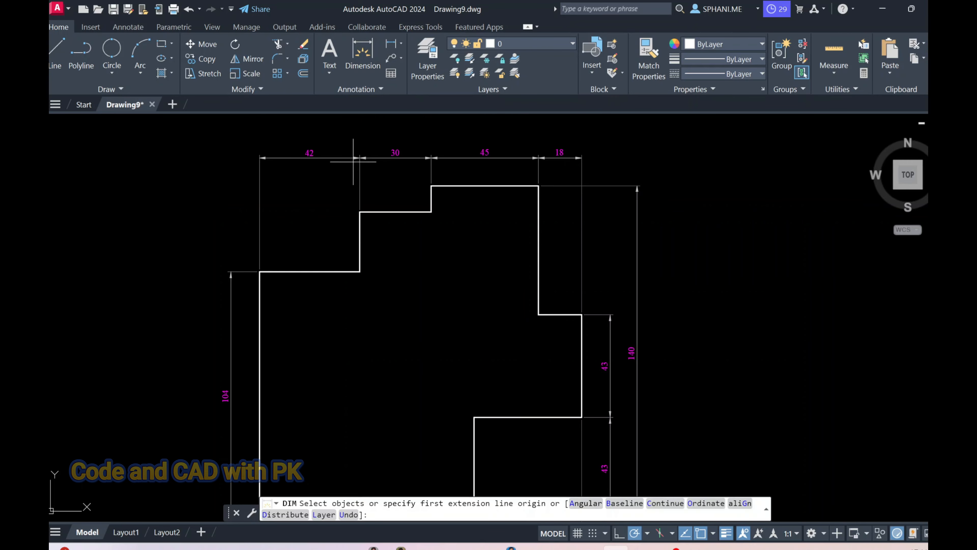
pyautogui.click(360, 232)
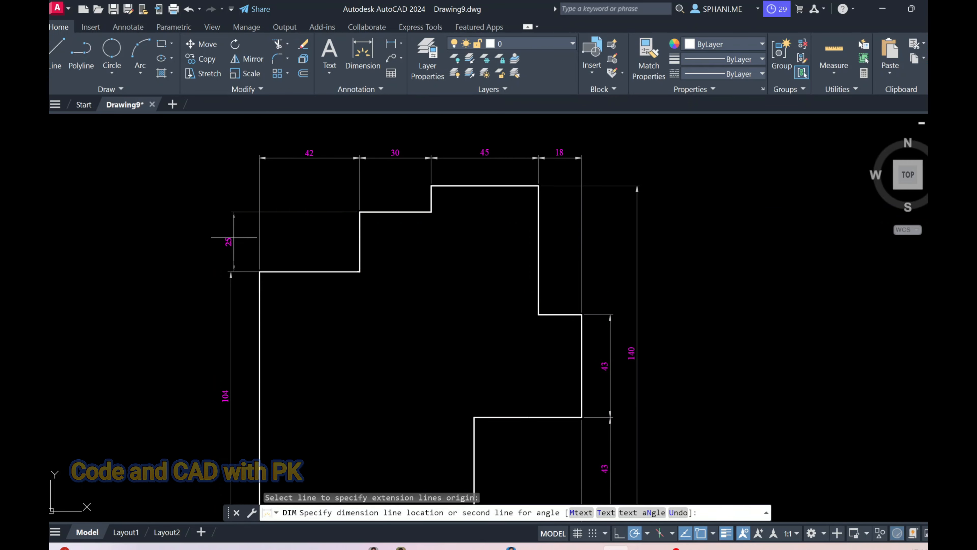
pyautogui.scroll(6, 232, 271)
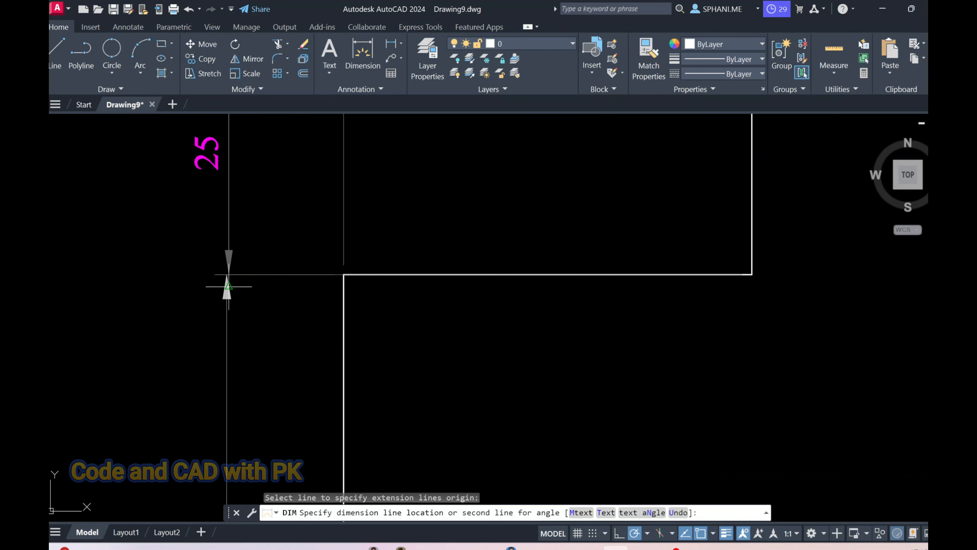
pyautogui.click(226, 275)
pyautogui.press('Return')
# - Dimension the short vertical edge between the middle step and the top edge, in line with the vertical dimension below it
pyautogui.scroll(-6, 512, 348)
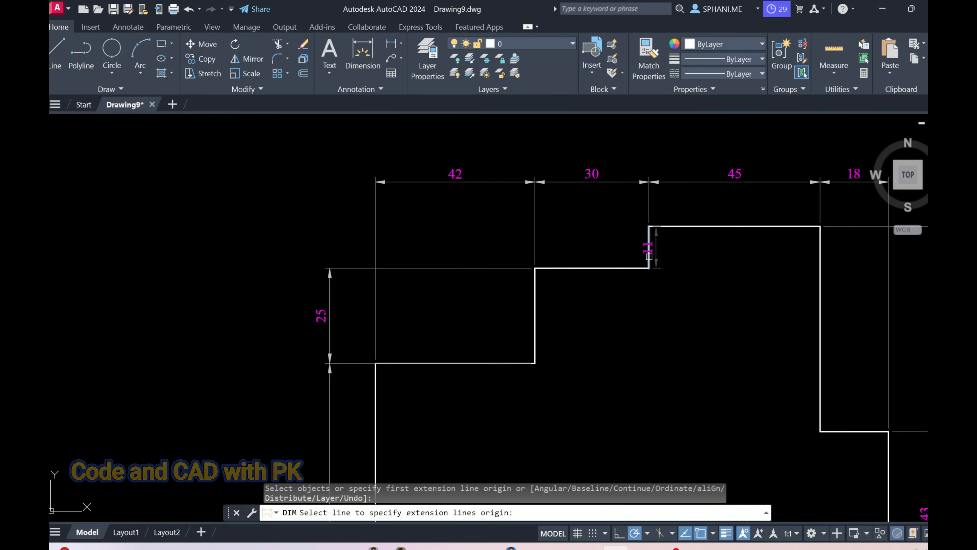
pyautogui.click(648, 250)
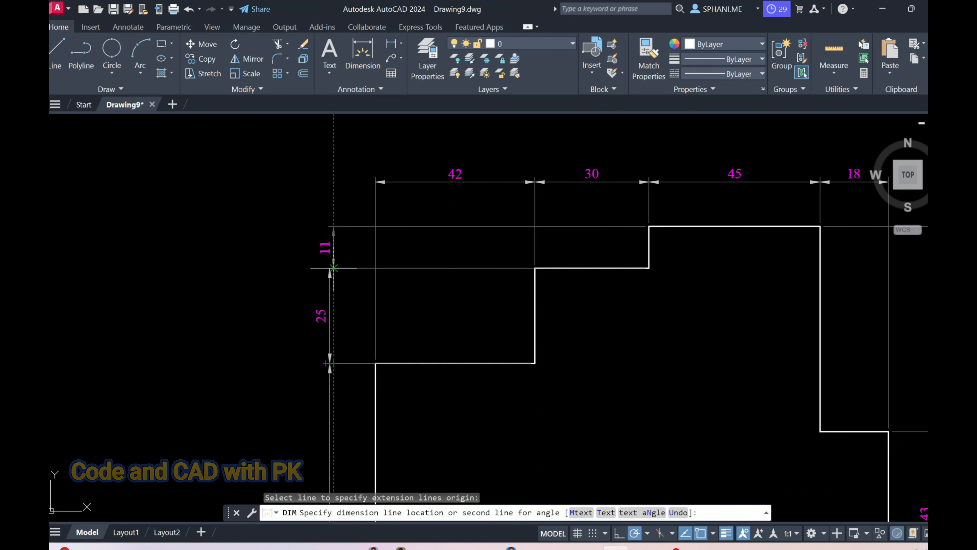
pyautogui.scroll(3, 331, 269)
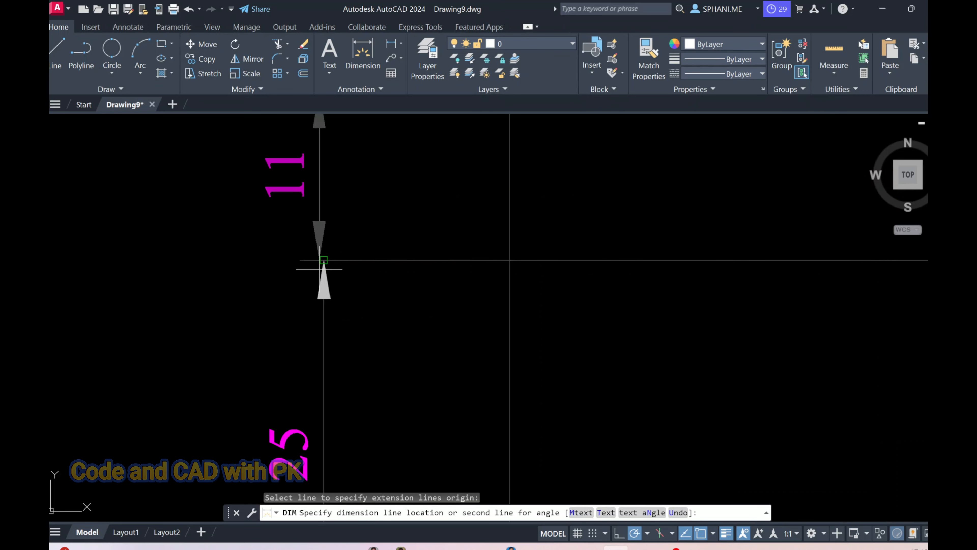
pyautogui.click(322, 260)
pyautogui.scroll(-1, 454, 293)
pyautogui.scroll(-3, 452, 292)
pyautogui.write('c')
pyautogui.press('Return')
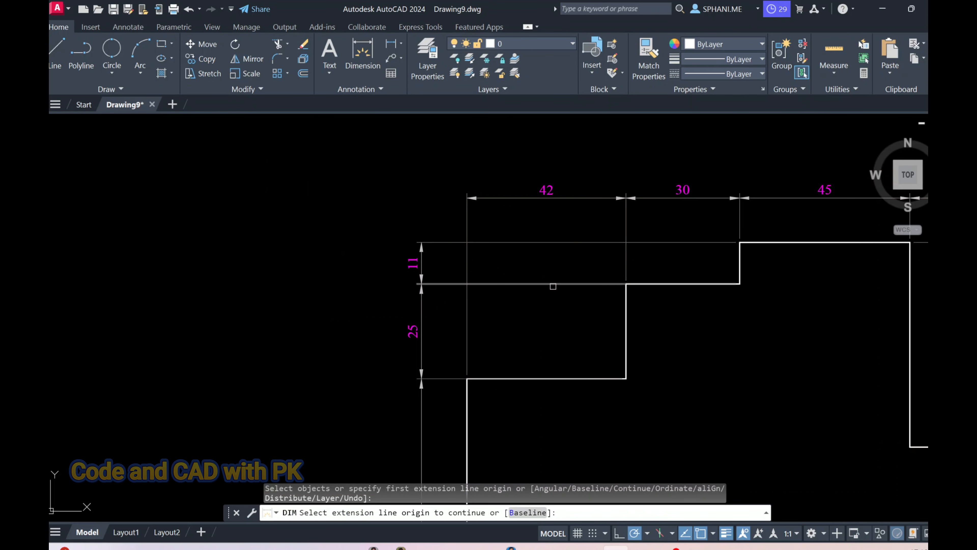
pyautogui.press('Escape')
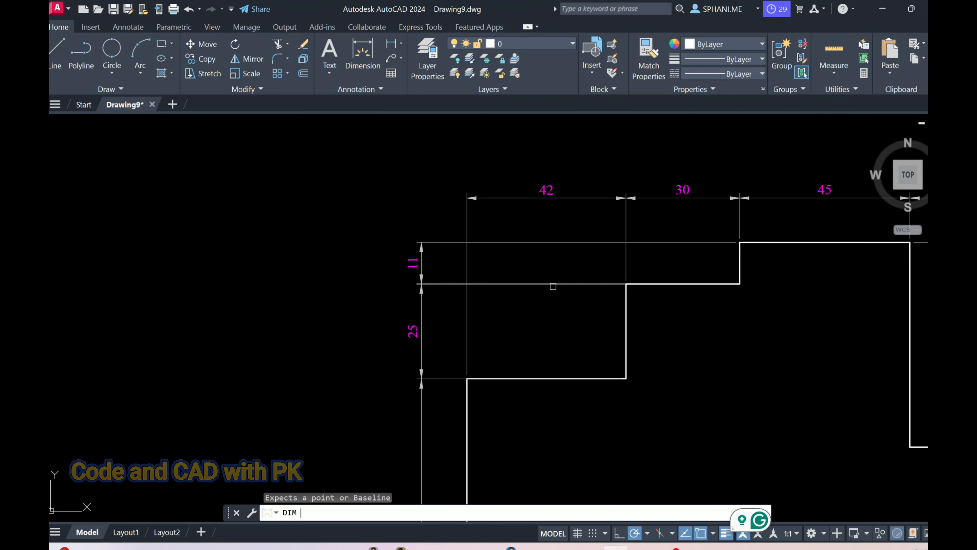
pyautogui.press('Escape')
# - Zoom to the drawing extents and examine the whole outline with all its dimensions
pyautogui.write('z')
pyautogui.press('Return')
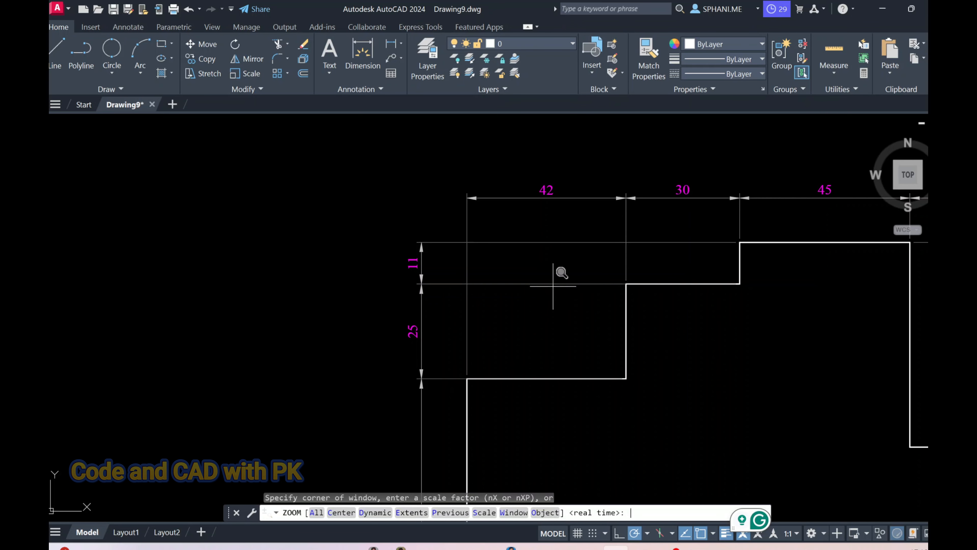
pyautogui.write('e')
pyautogui.press('Return')
pyautogui.scroll(-2, 569, 352)
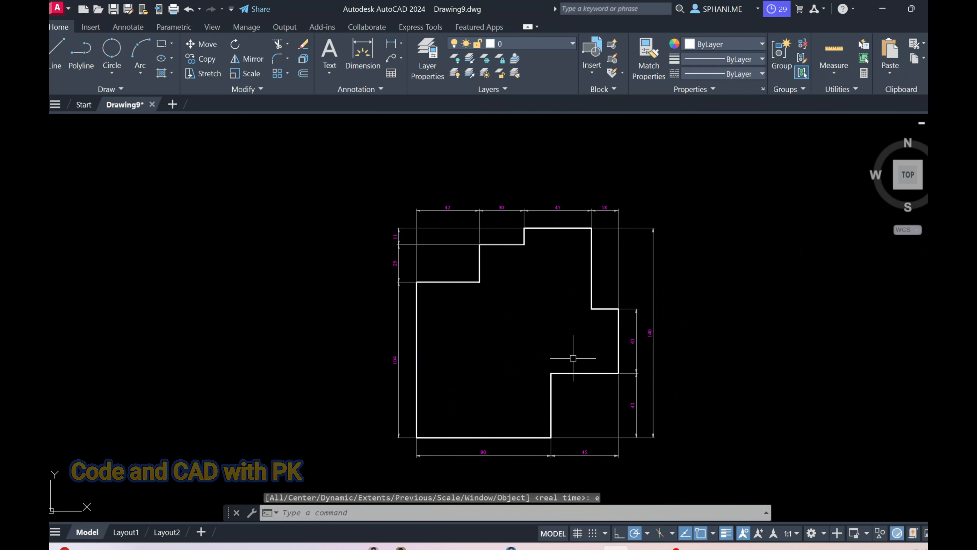
pyautogui.moveTo(571, 358)
pyautogui.mouseDown(button='middle')
pyautogui.moveTo(570, 325)
pyautogui.moveTo(583, 350)
pyautogui.moveTo(591, 328)
pyautogui.moveTo(565, 326)
pyautogui.mouseUp(button='middle')
pyautogui.scroll(2, 570, 324)
pyautogui.scroll(-2, 591, 328)
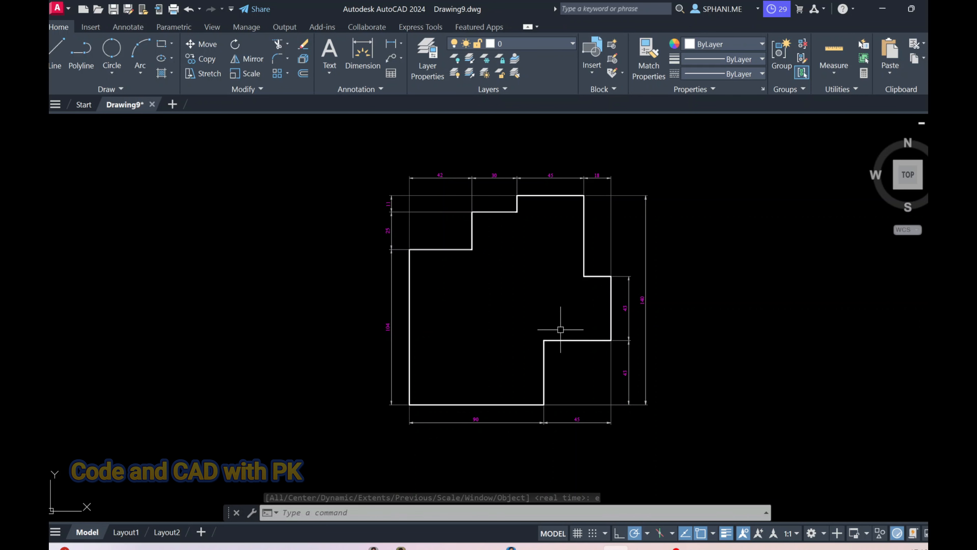
pyautogui.moveTo(501, 282)
pyautogui.mouseDown(button='middle')
pyautogui.moveTo(530, 295)
pyautogui.moveTo(502, 301)
pyautogui.mouseUp(button='middle')
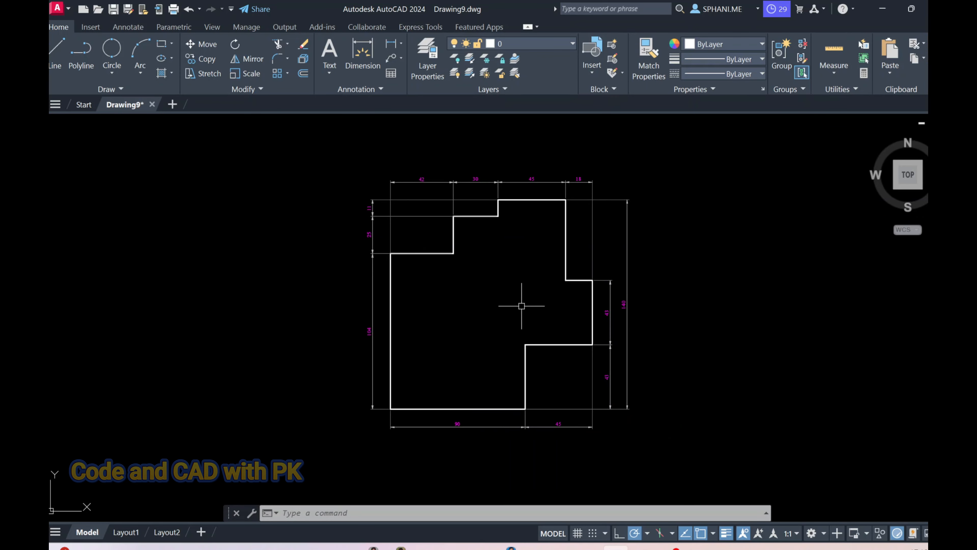